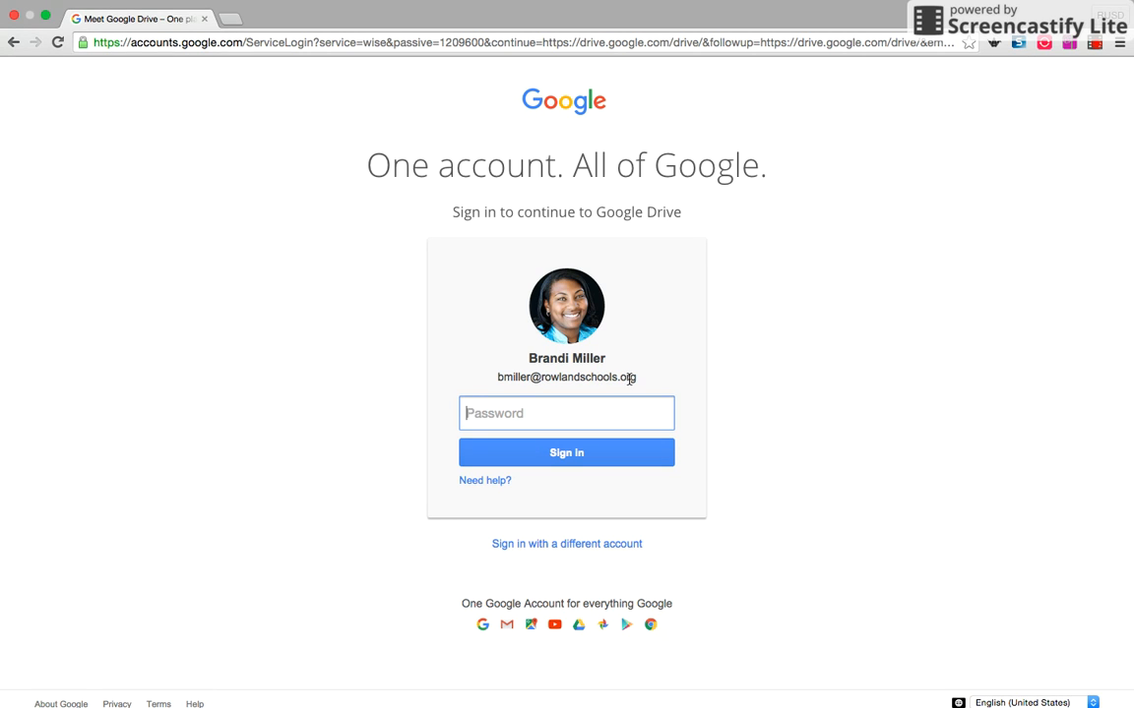
# Step: Enter the account password and sign in to Google Drive
pyautogui.moveTo(497, 377); pyautogui.dragTo(530, 377)
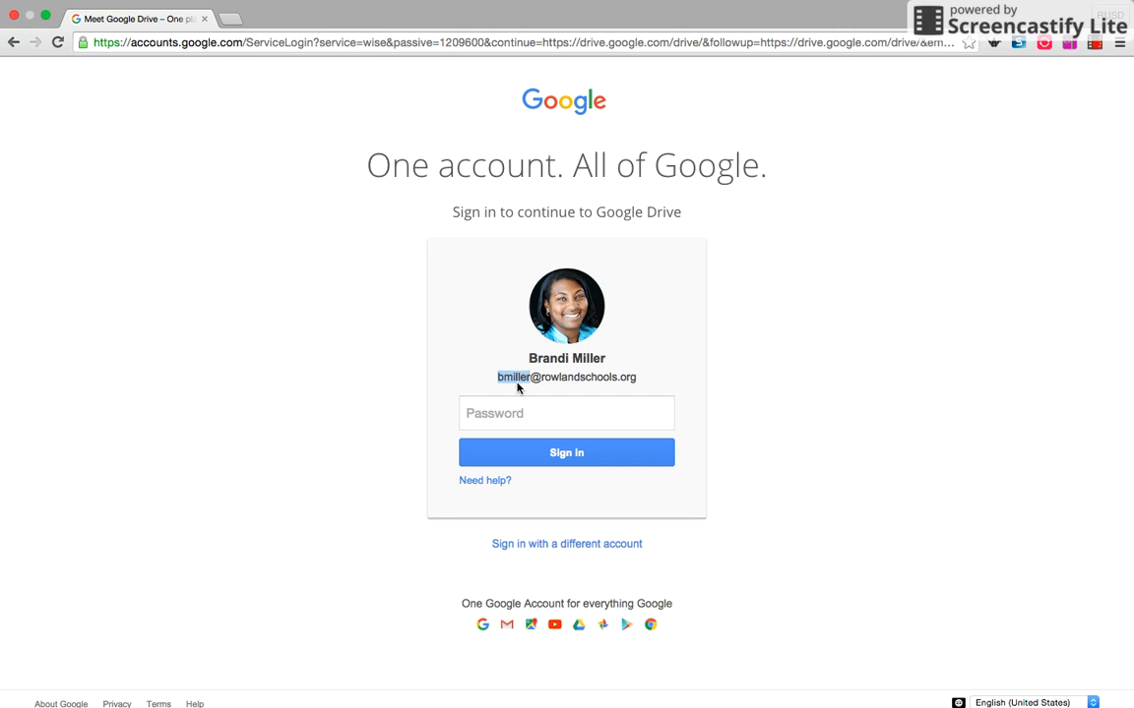
pyautogui.click(532, 379)
pyautogui.moveTo(532, 379); pyautogui.dragTo(626, 383)
pyautogui.click(571, 414)
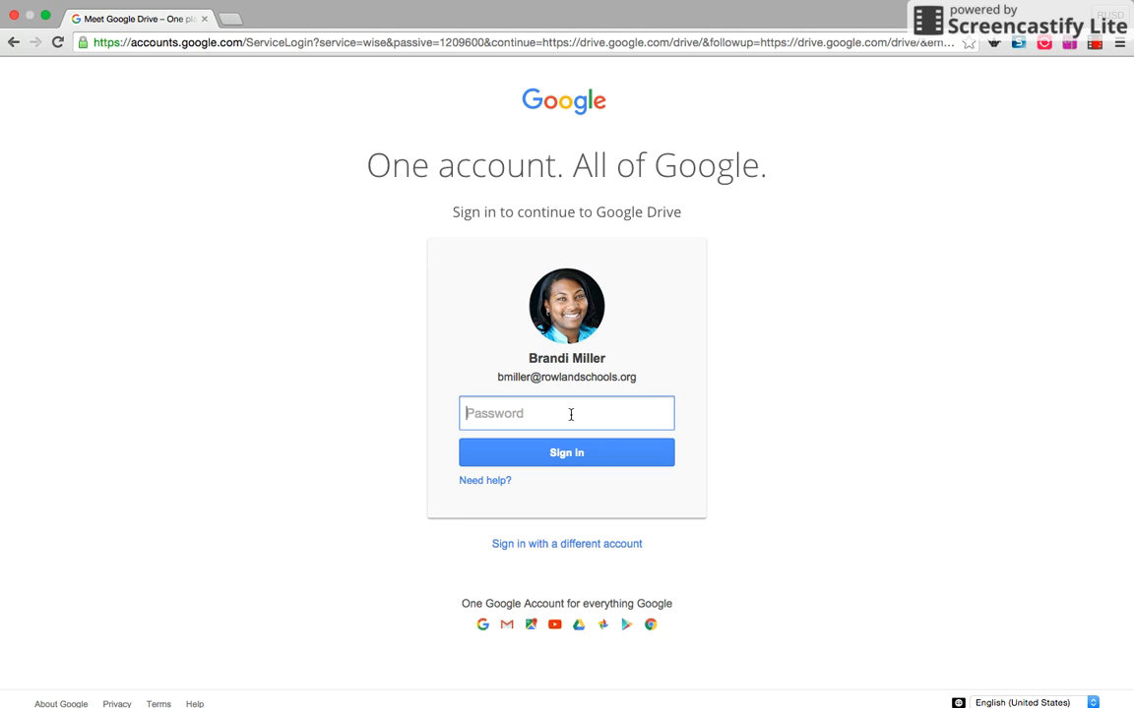
pyautogui.write('•••••••••••••')
pyautogui.press('Return')
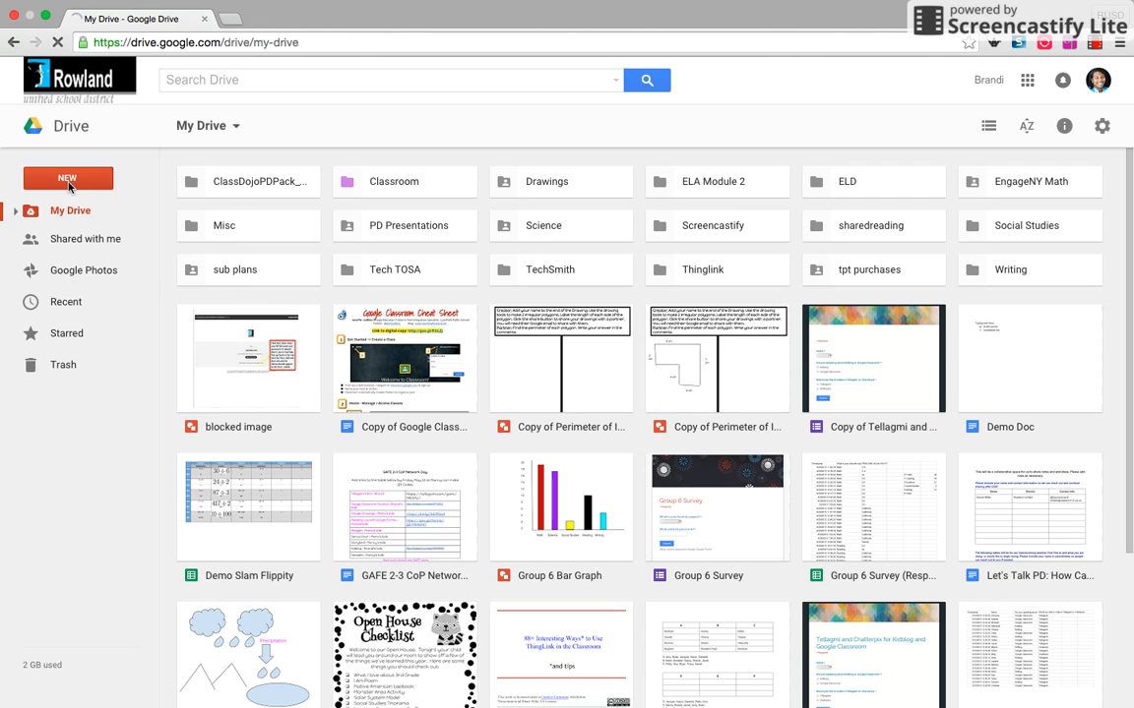
# Step: Create a new Google Drawings file in My Drive
pyautogui.click(69, 184)
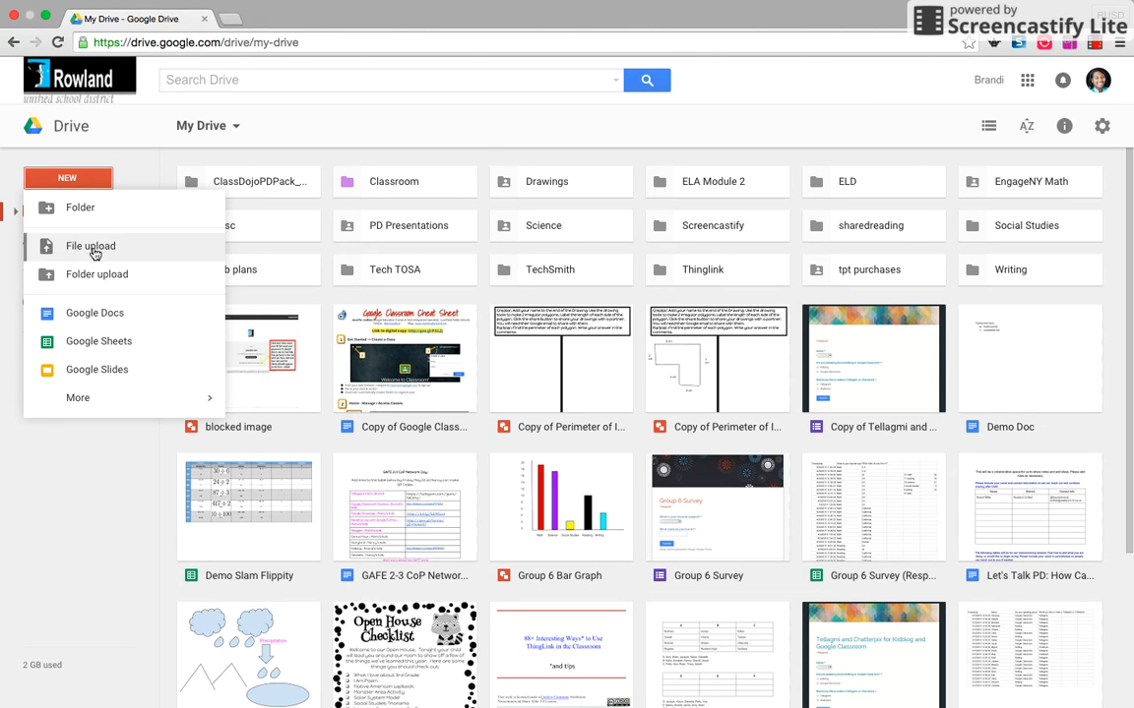
pyautogui.moveTo(95, 402)
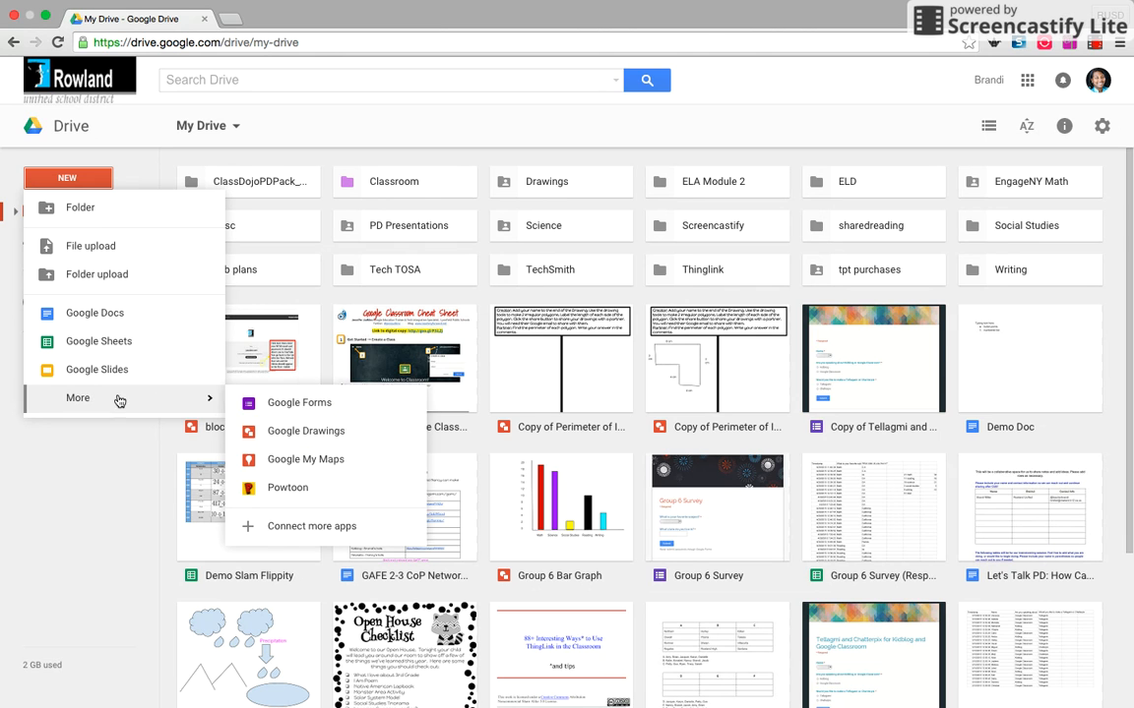
pyautogui.click(271, 433)
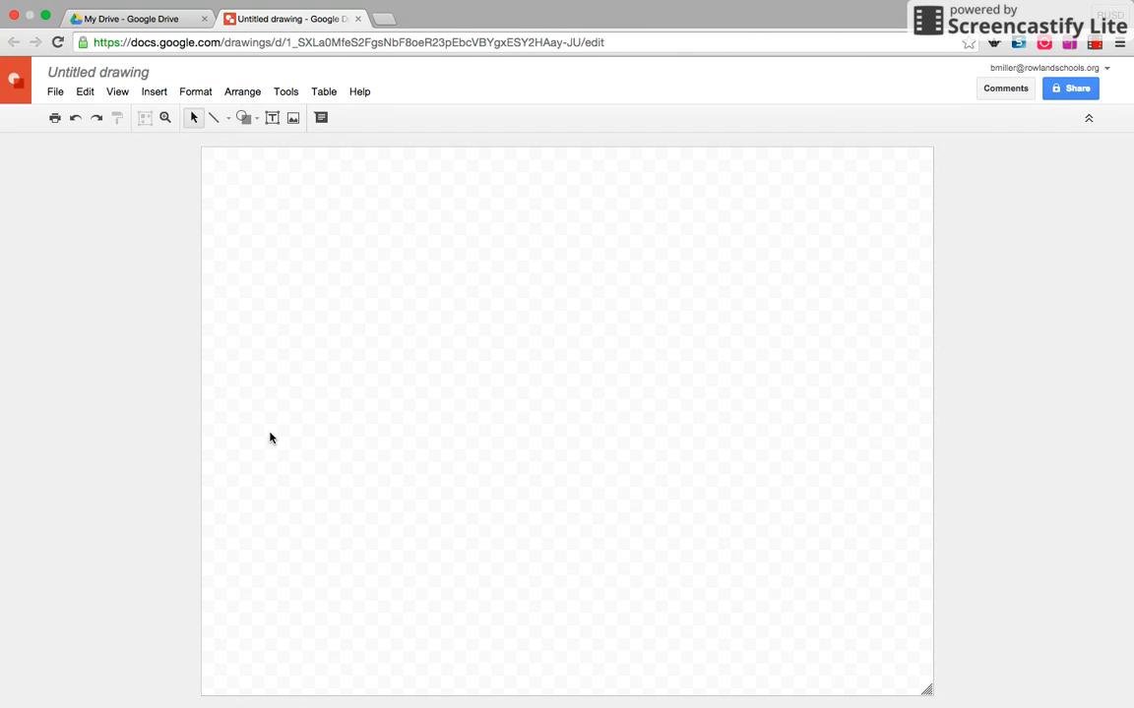
# Step: Rename the untitled drawing as "Demo Drawing"
pyautogui.click(101, 73)
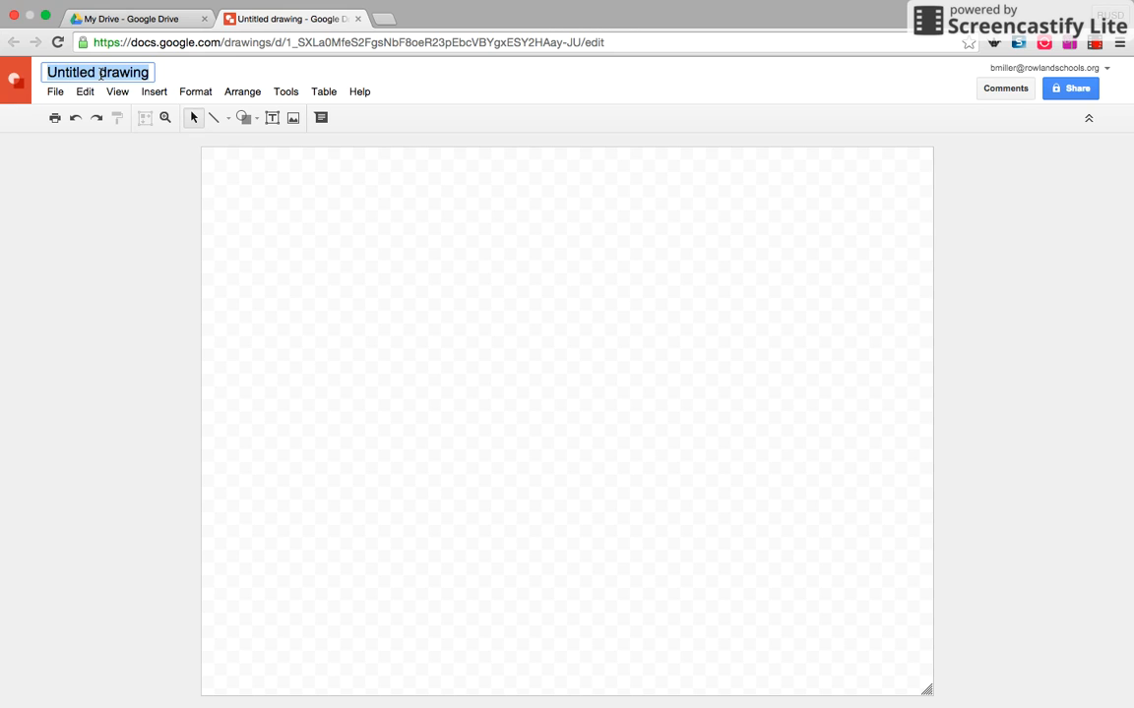
pyautogui.write('Demo Drawing')
pyautogui.press('Return')
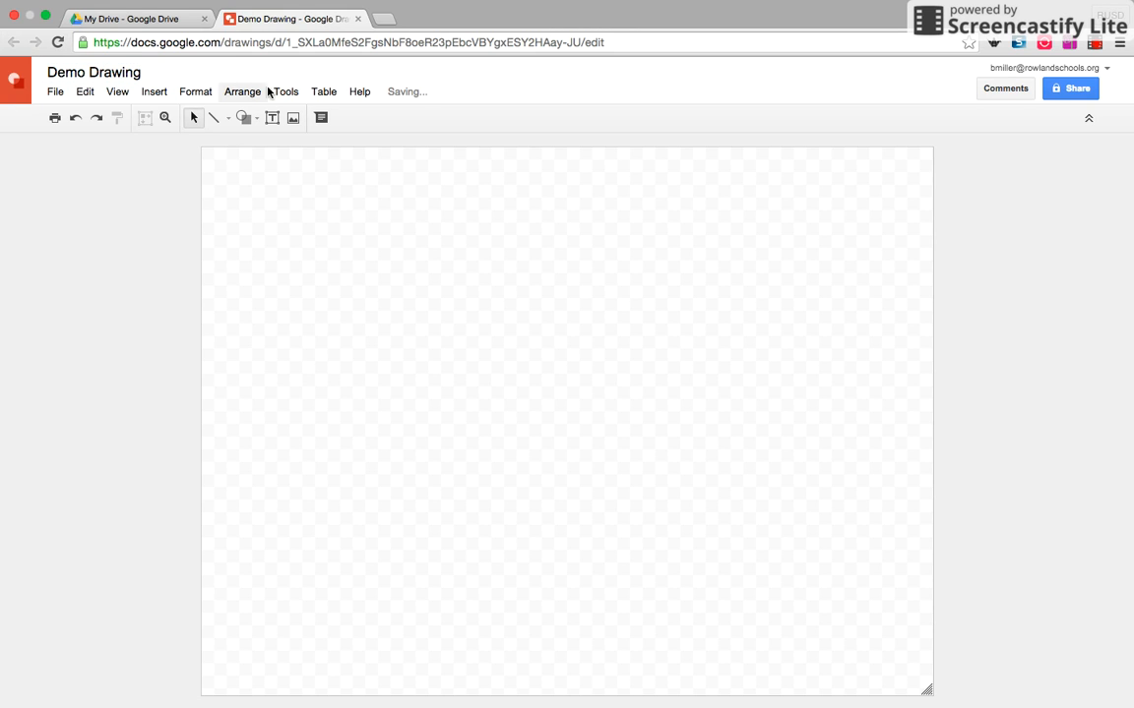
pyautogui.moveTo(400, 101)
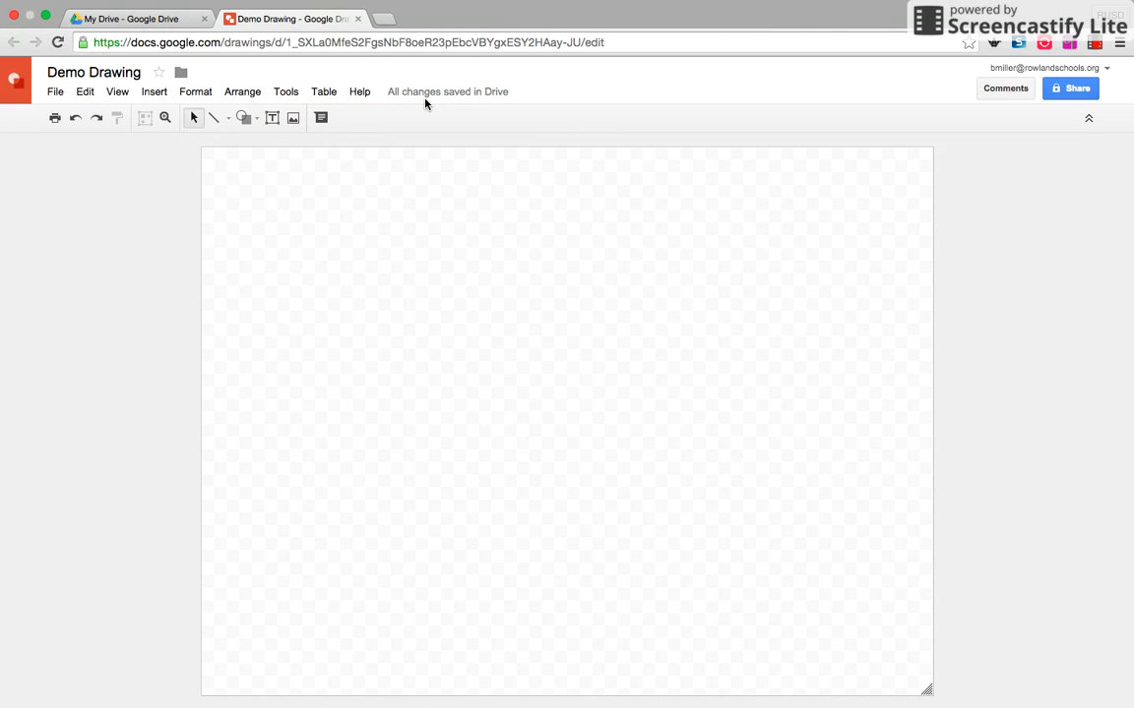
pyautogui.click(227, 118)
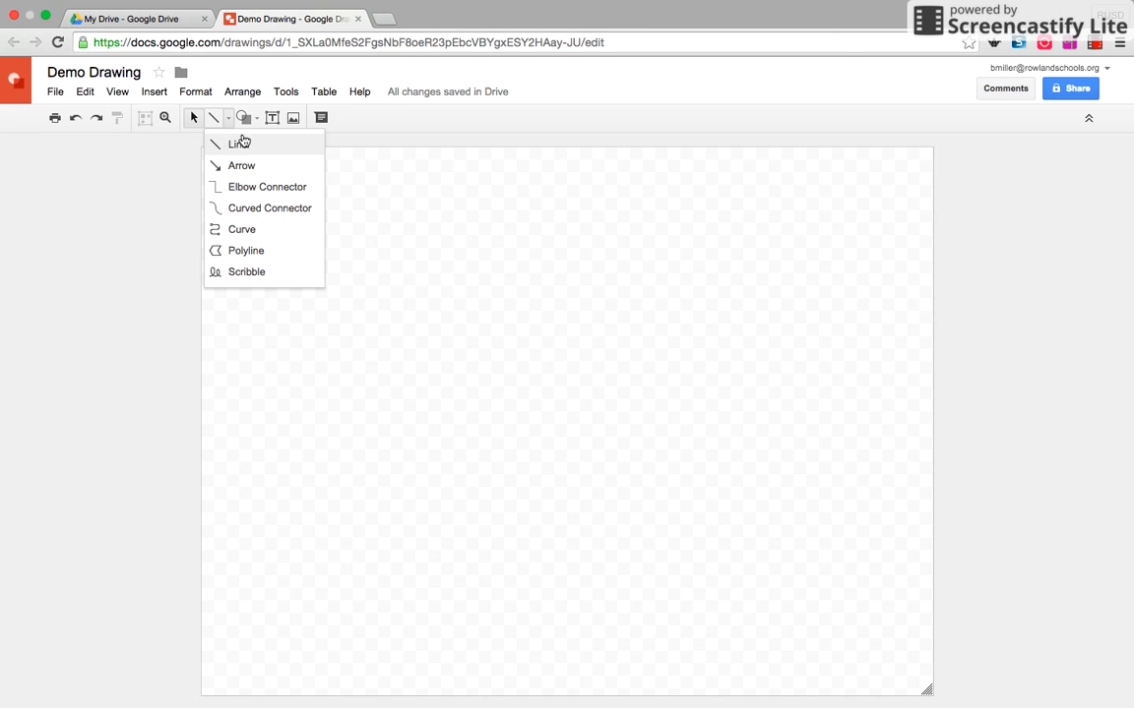
pyautogui.click(257, 121)
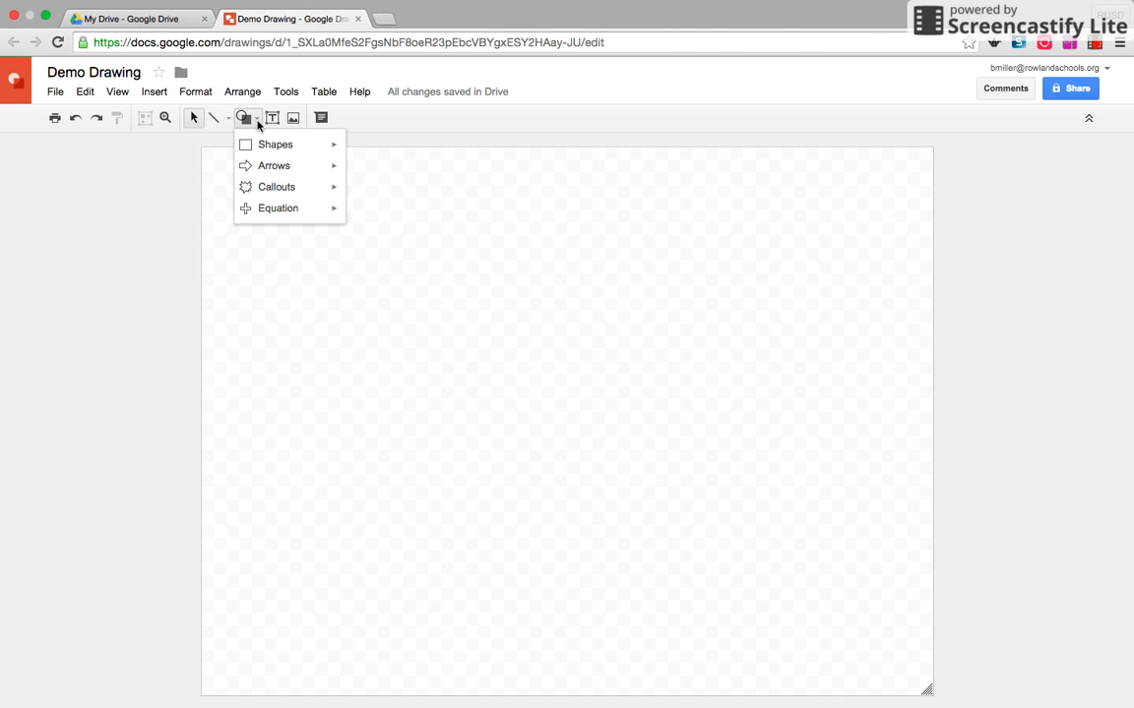
pyautogui.moveTo(264, 150)
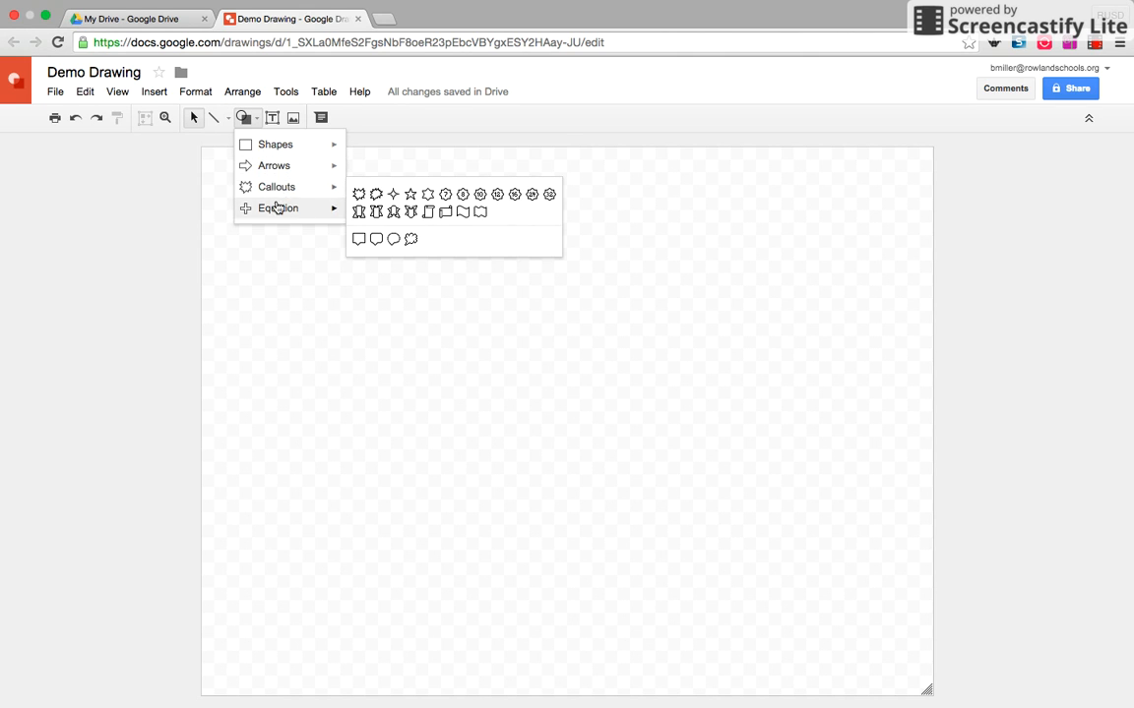
pyautogui.moveTo(278, 209)
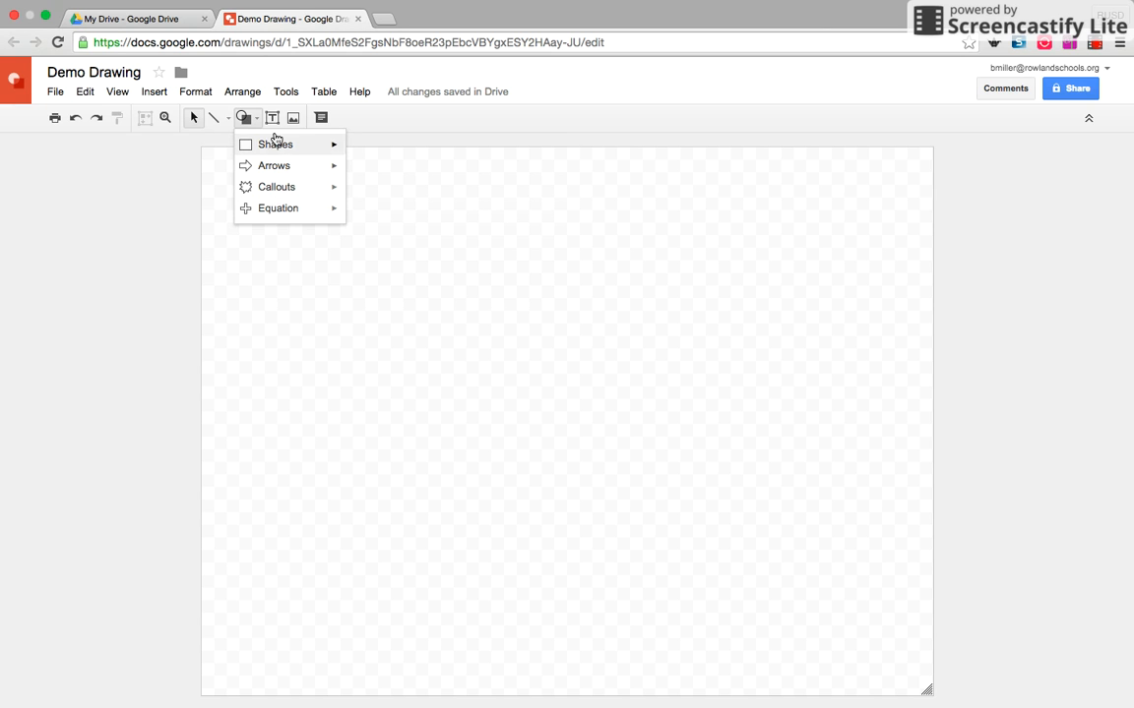
pyautogui.click(272, 119)
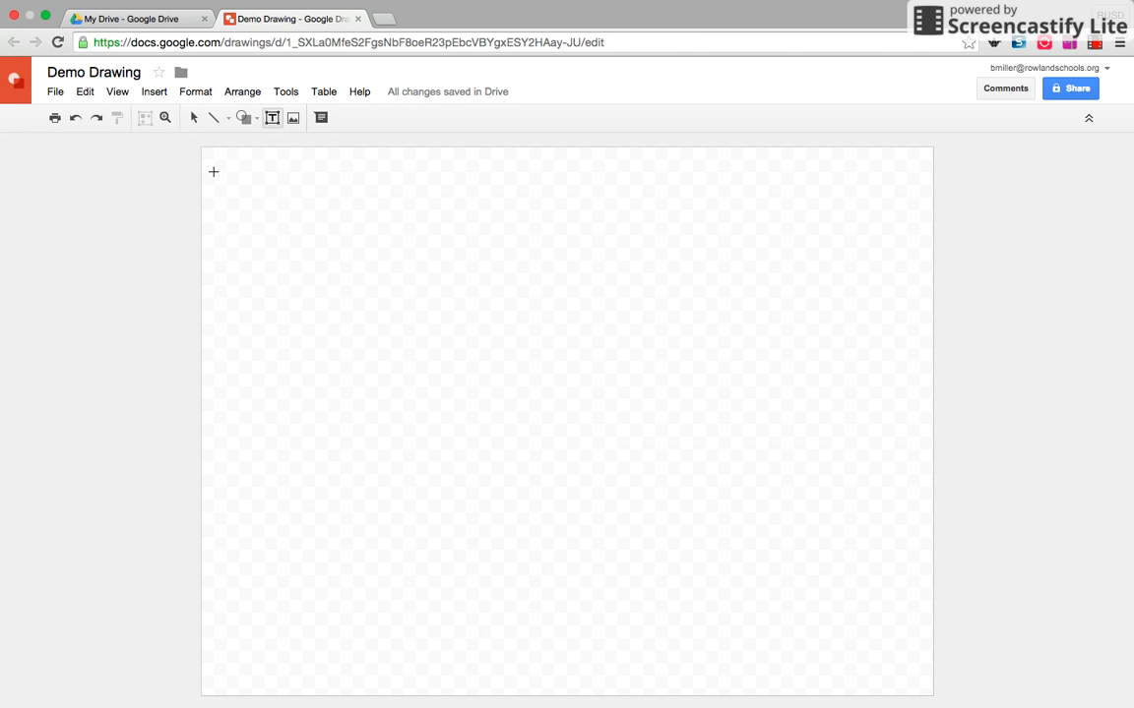
# Step: Draw a plain rectangle in the upper-left area of the canvas
pyautogui.click(248, 119)
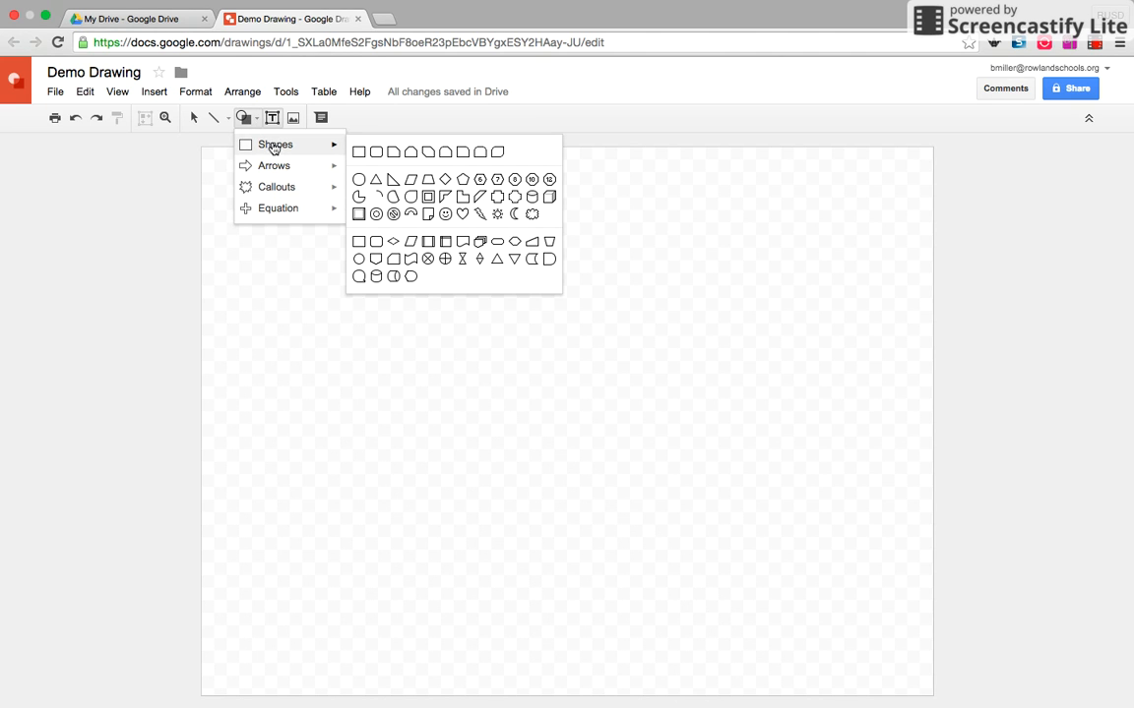
pyautogui.click(358, 151)
pyautogui.moveTo(245, 178); pyautogui.dragTo(462, 311)
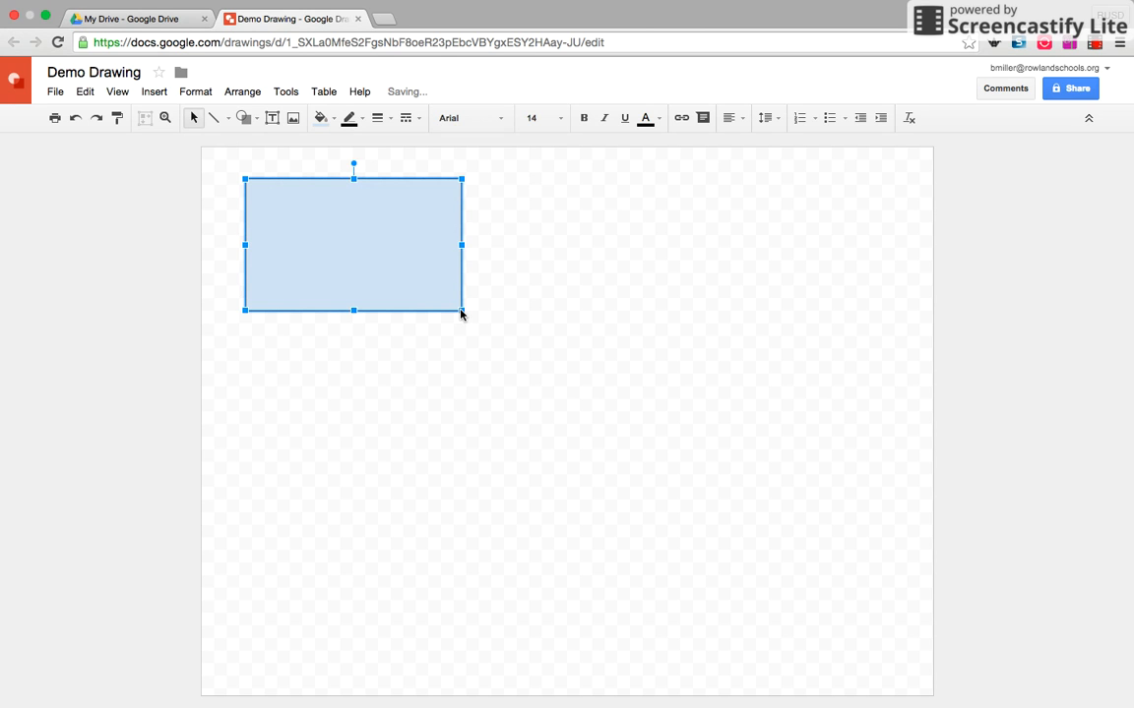
# Step: Make the rectangle's fill transparent and set its outline weight to 4px
pyautogui.click(334, 122)
pyautogui.click(370, 150)
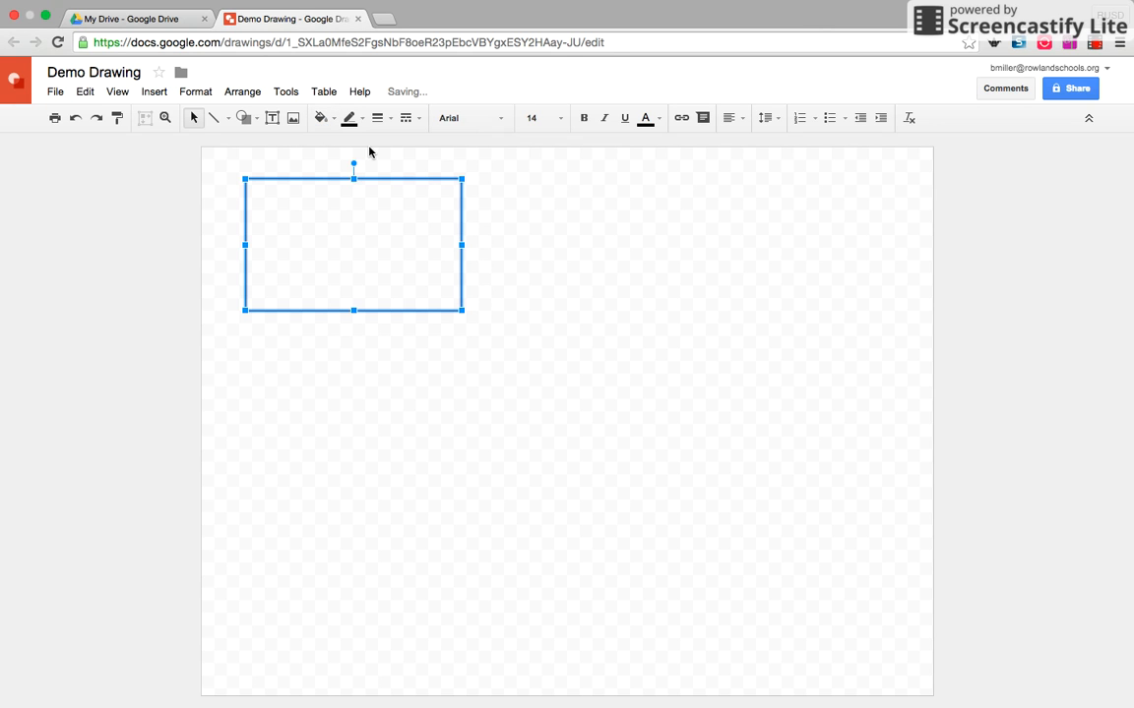
pyautogui.click(349, 119)
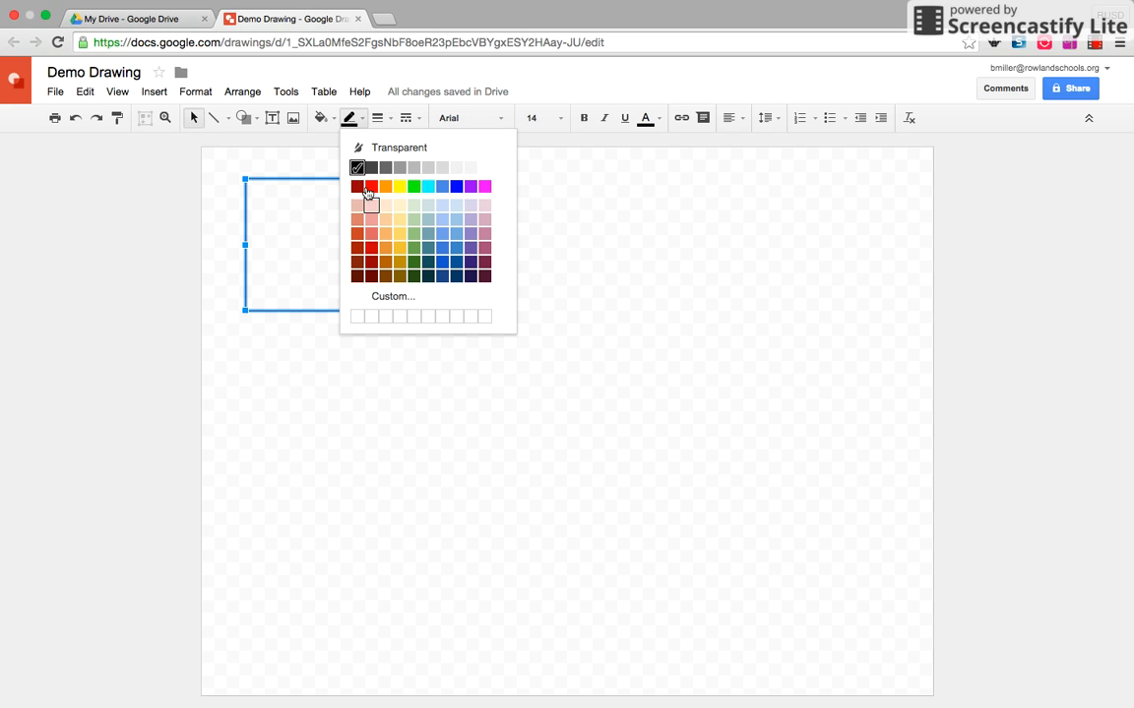
pyautogui.click(377, 118)
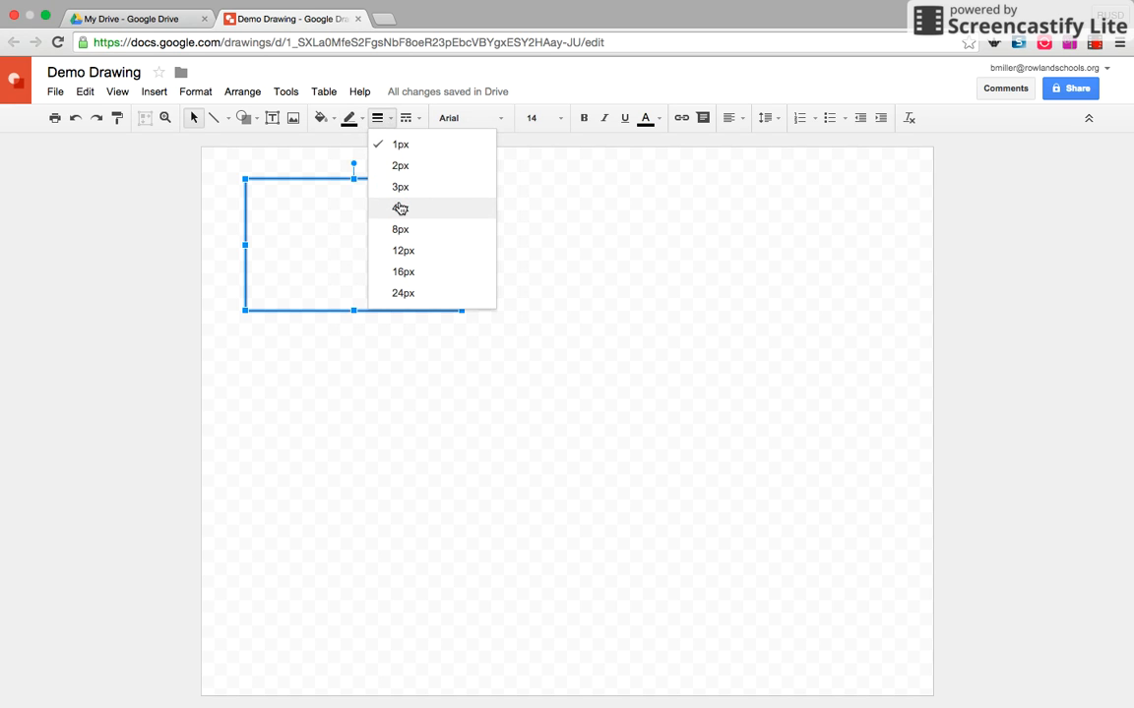
pyautogui.click(399, 208)
pyautogui.click(505, 245)
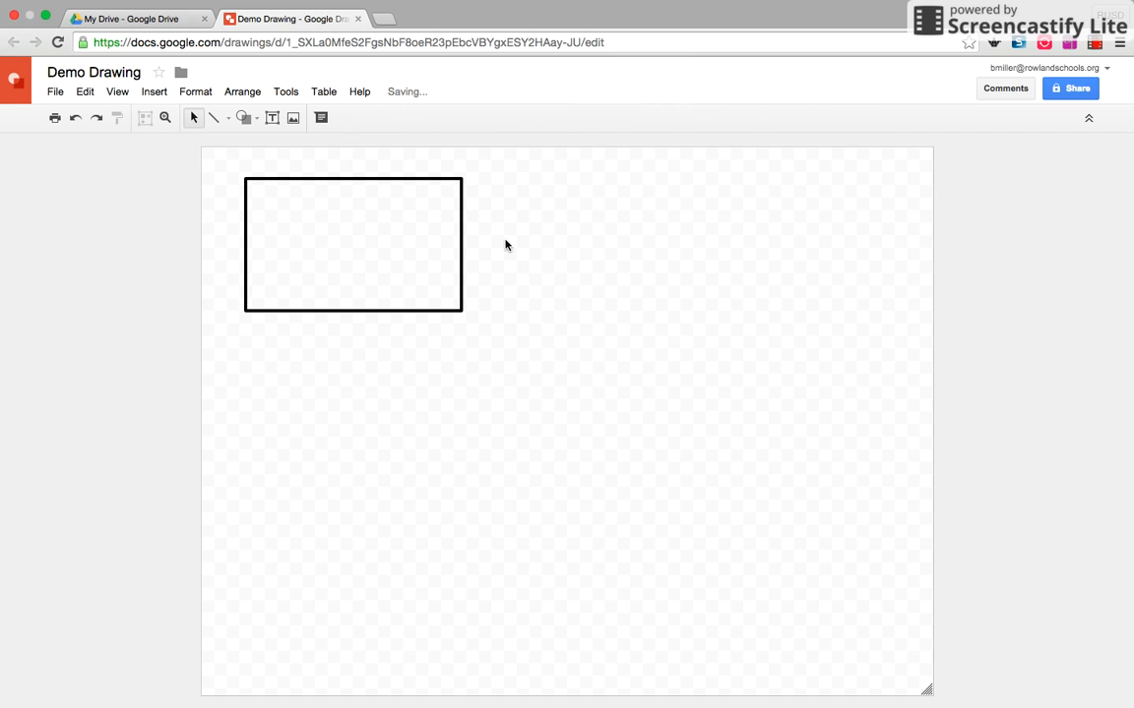
# Step: Duplicate the rectangle twice and place the copies in a row to the right of the original
pyautogui.click(459, 258)
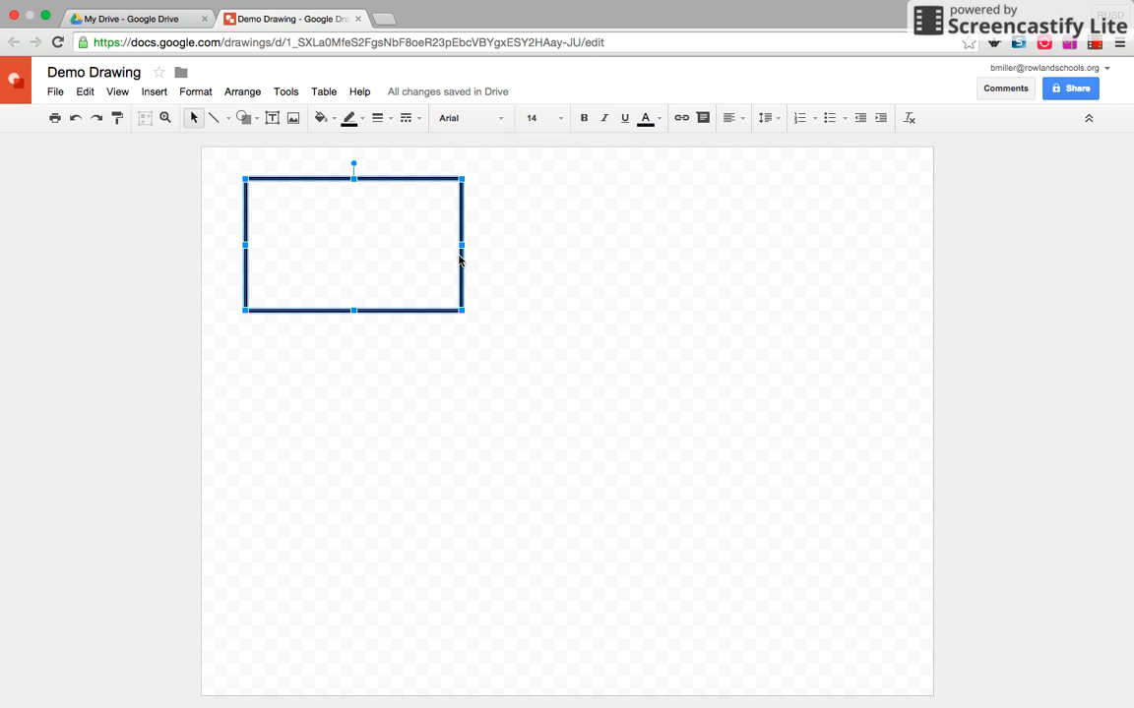
pyautogui.hotkey('ctrl', 'd')
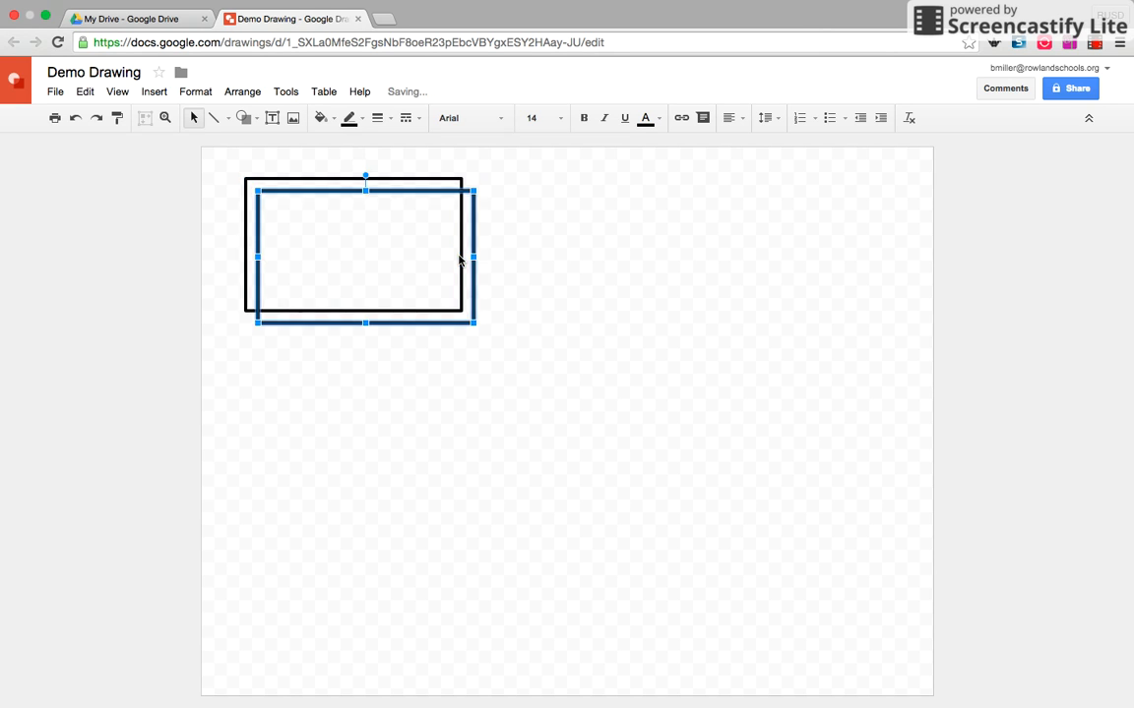
pyautogui.moveTo(430, 190); pyautogui.dragTo(671, 181)
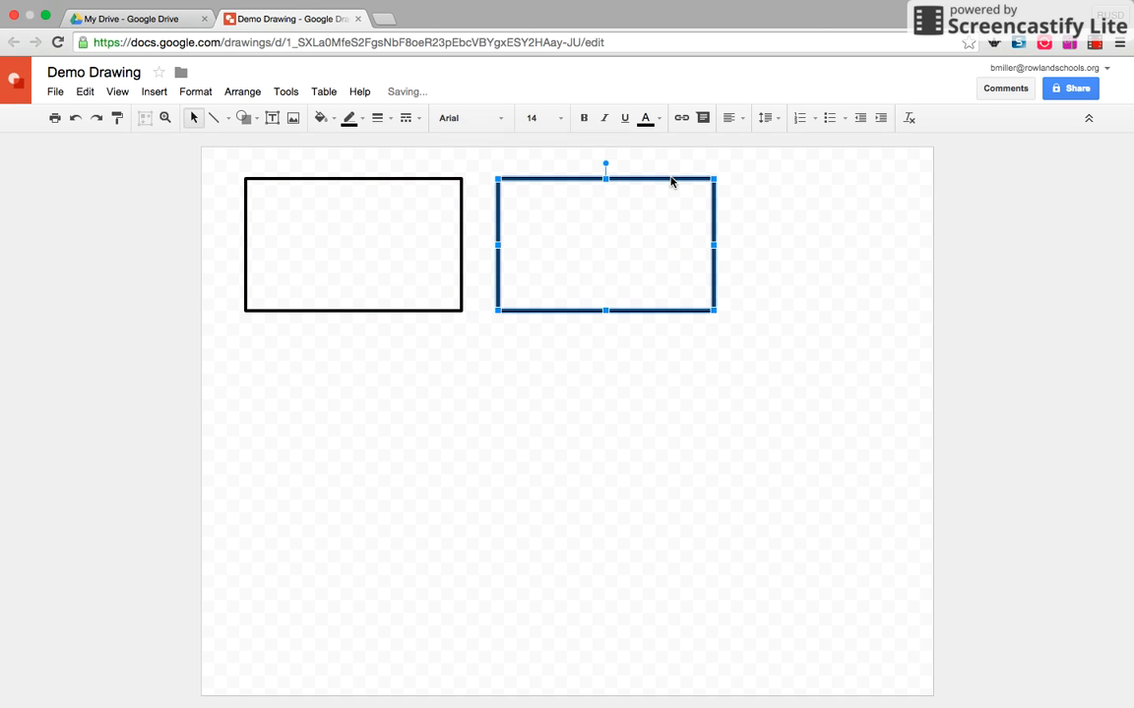
pyautogui.hotkey('ctrl', 'd')
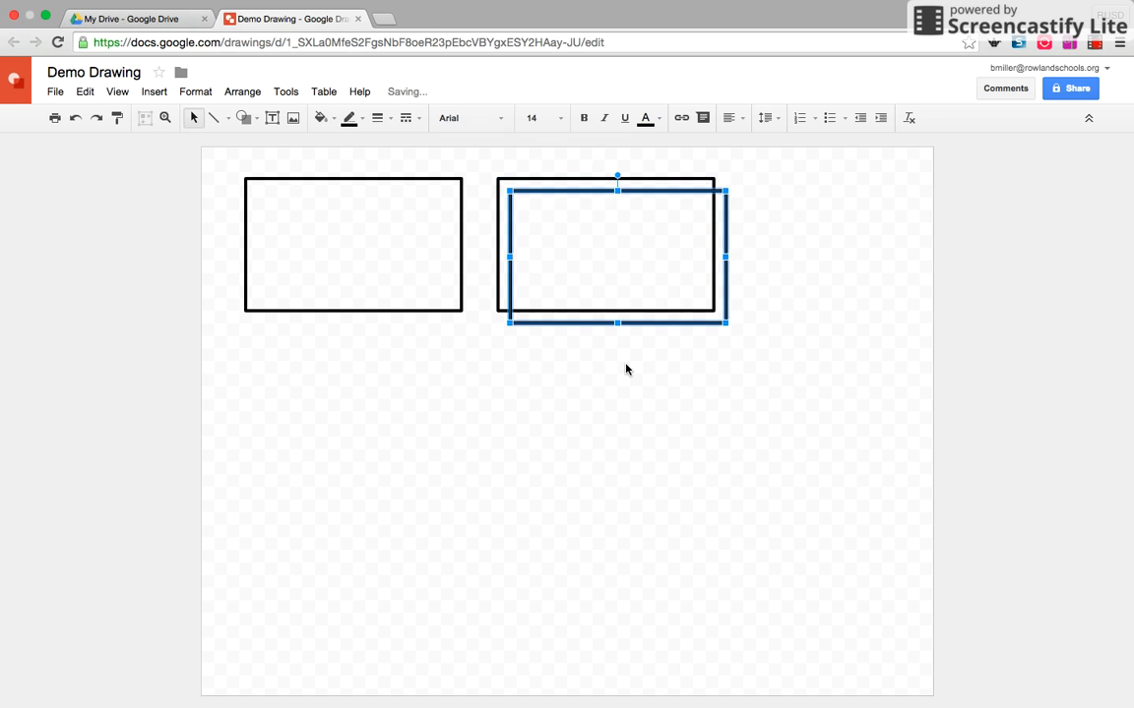
pyautogui.moveTo(669, 191); pyautogui.dragTo(900, 182)
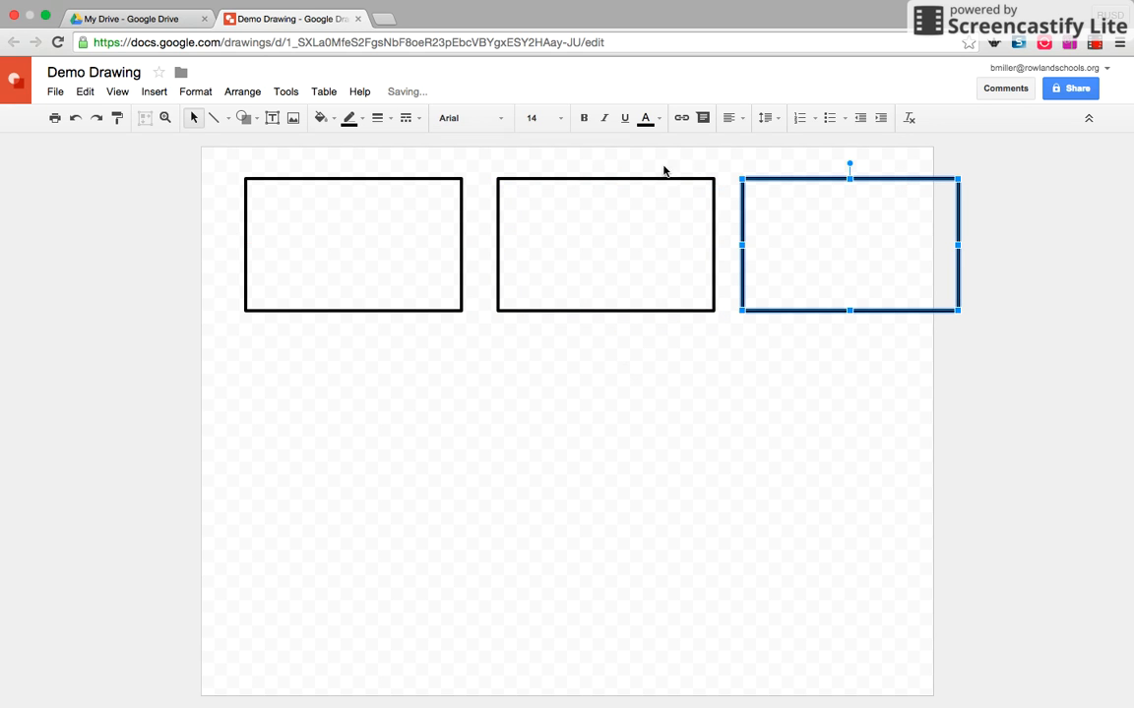
# Step: Reposition the three rectangles along their row so they are evenly spaced and fit within the canvas width
pyautogui.moveTo(641, 178); pyautogui.dragTo(626, 180)
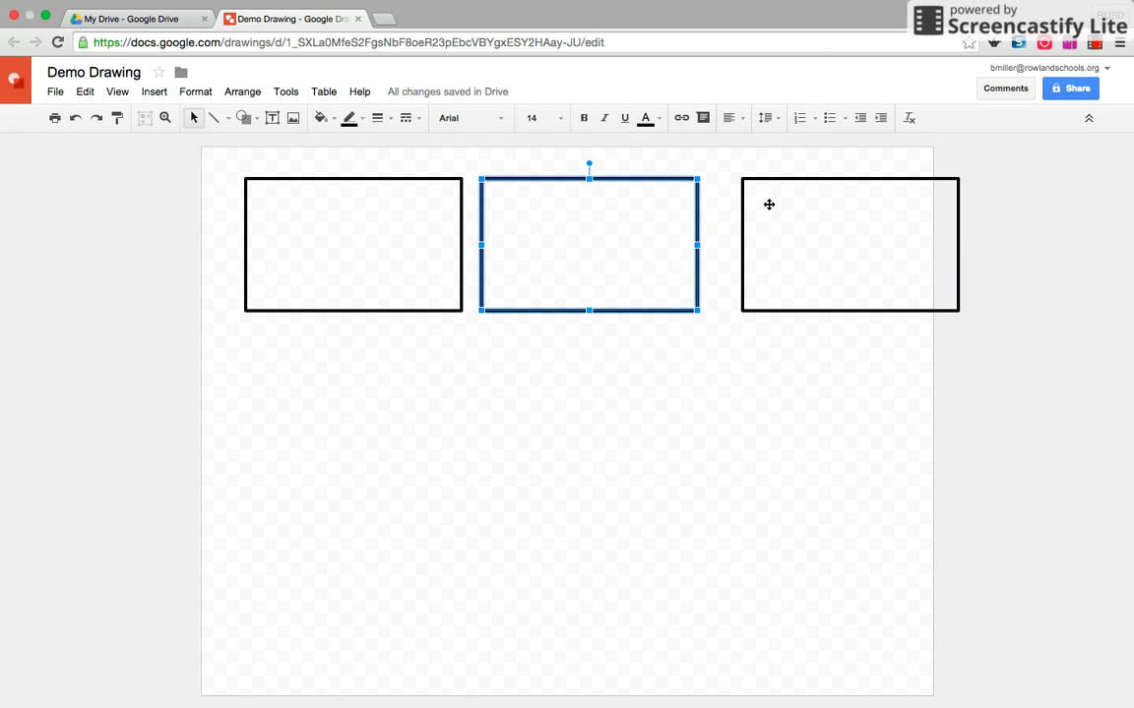
pyautogui.moveTo(789, 181); pyautogui.dragTo(765, 183)
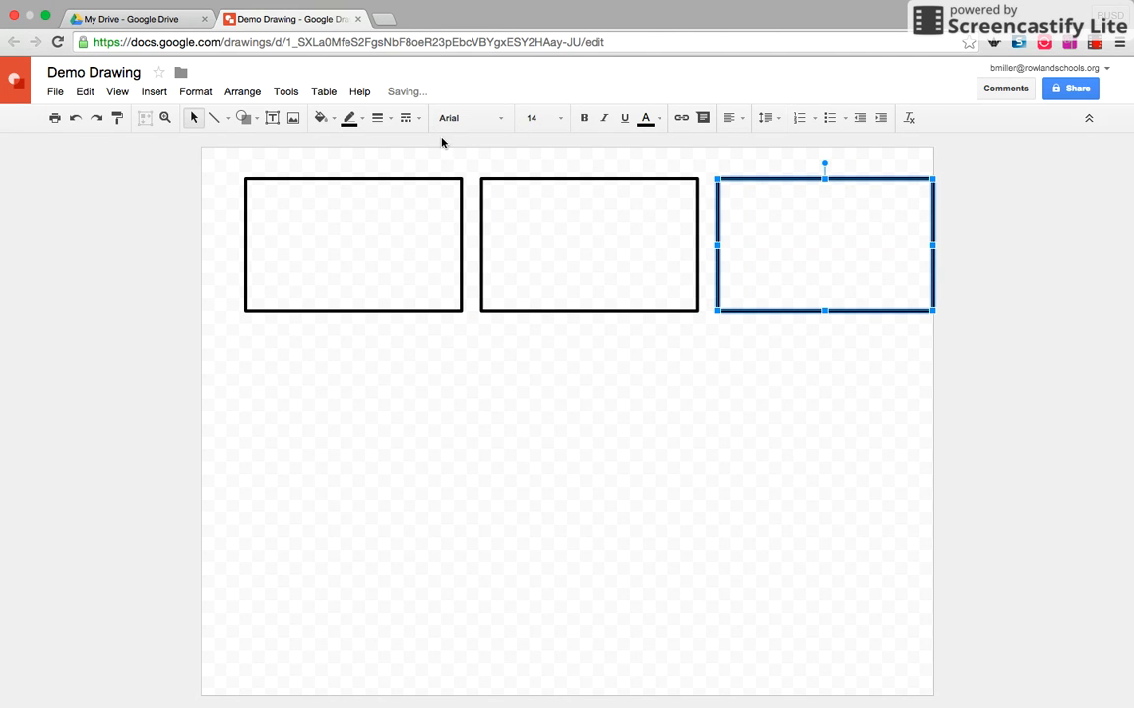
pyautogui.click(385, 178)
pyautogui.moveTo(385, 178); pyautogui.dragTo(351, 178)
pyautogui.moveTo(523, 180); pyautogui.dragTo(490, 179)
pyautogui.moveTo(757, 178); pyautogui.dragTo(732, 179)
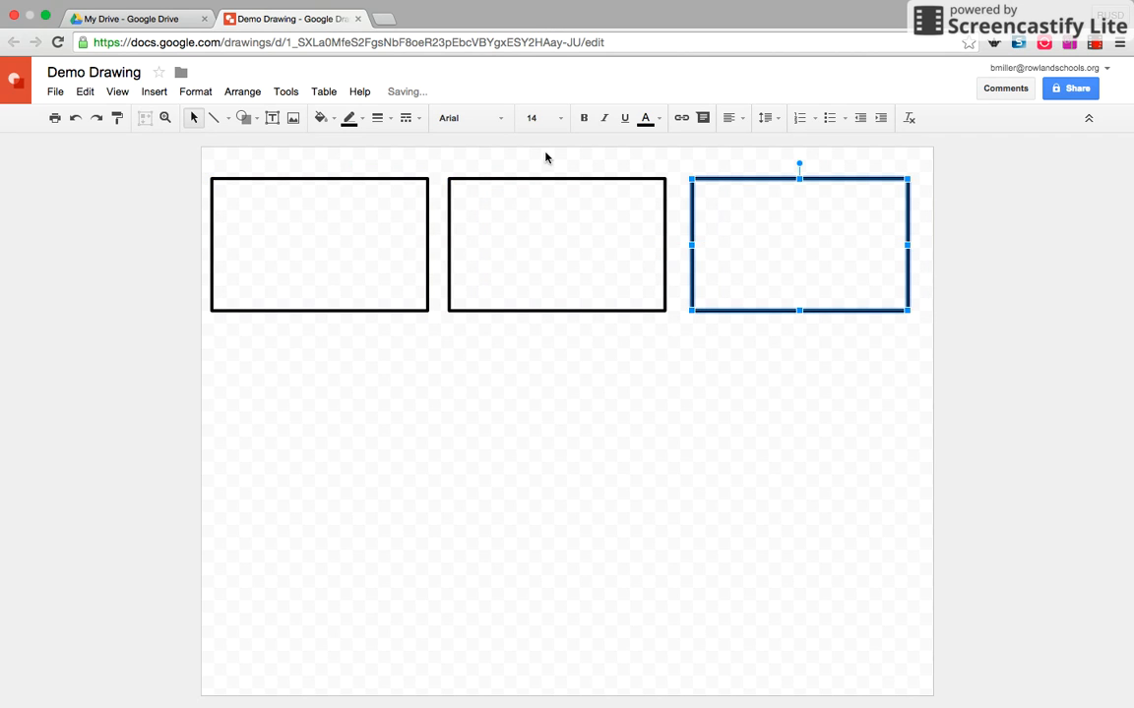
pyautogui.moveTo(567, 178); pyautogui.dragTo(577, 178)
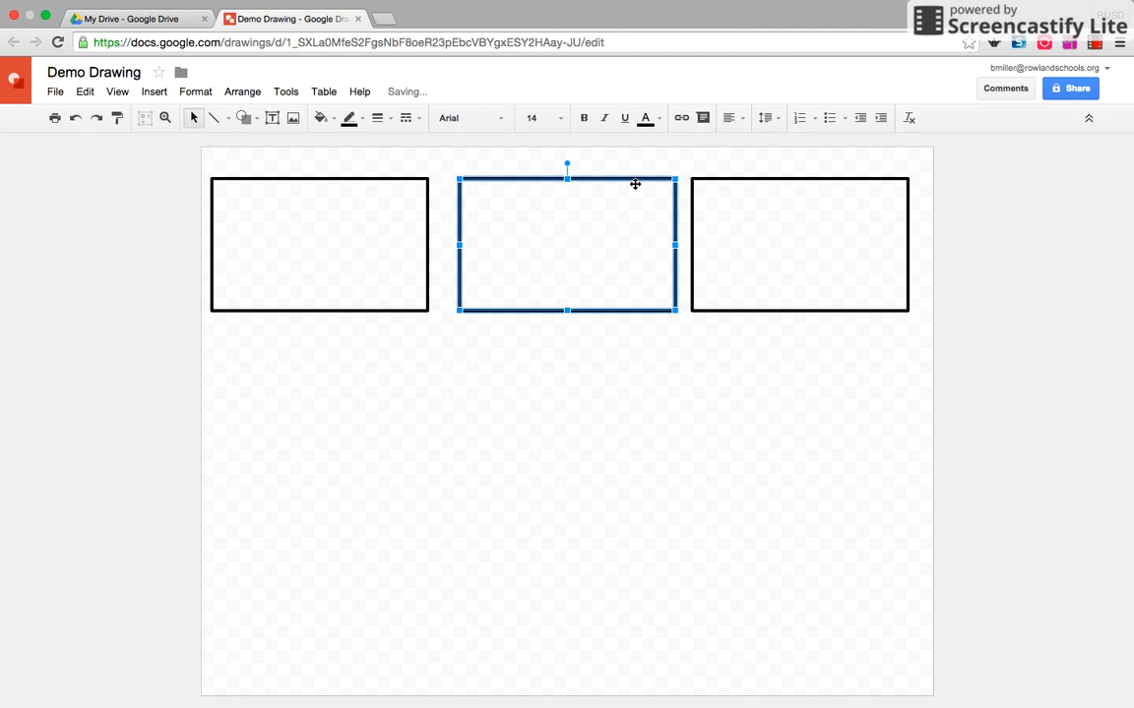
pyautogui.moveTo(717, 180); pyautogui.dragTo(736, 184)
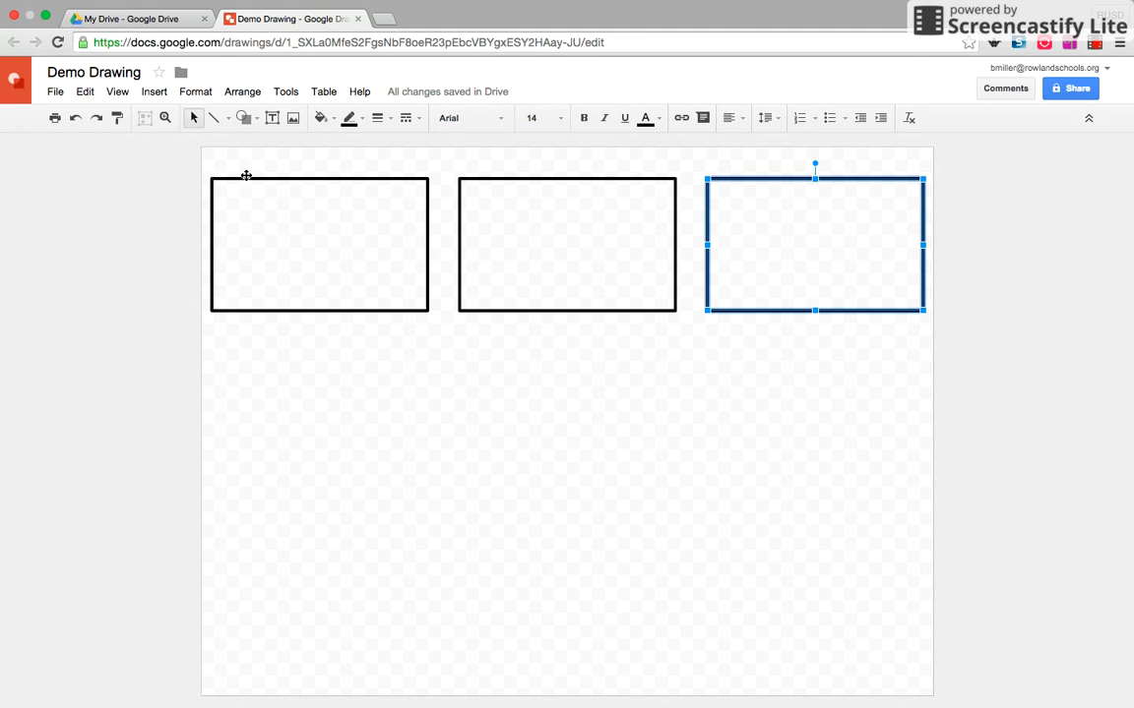
# Step: Draw an arrow from the first rectangle's right edge to the second rectangle's left edge and color it cyan
pyautogui.click(229, 118)
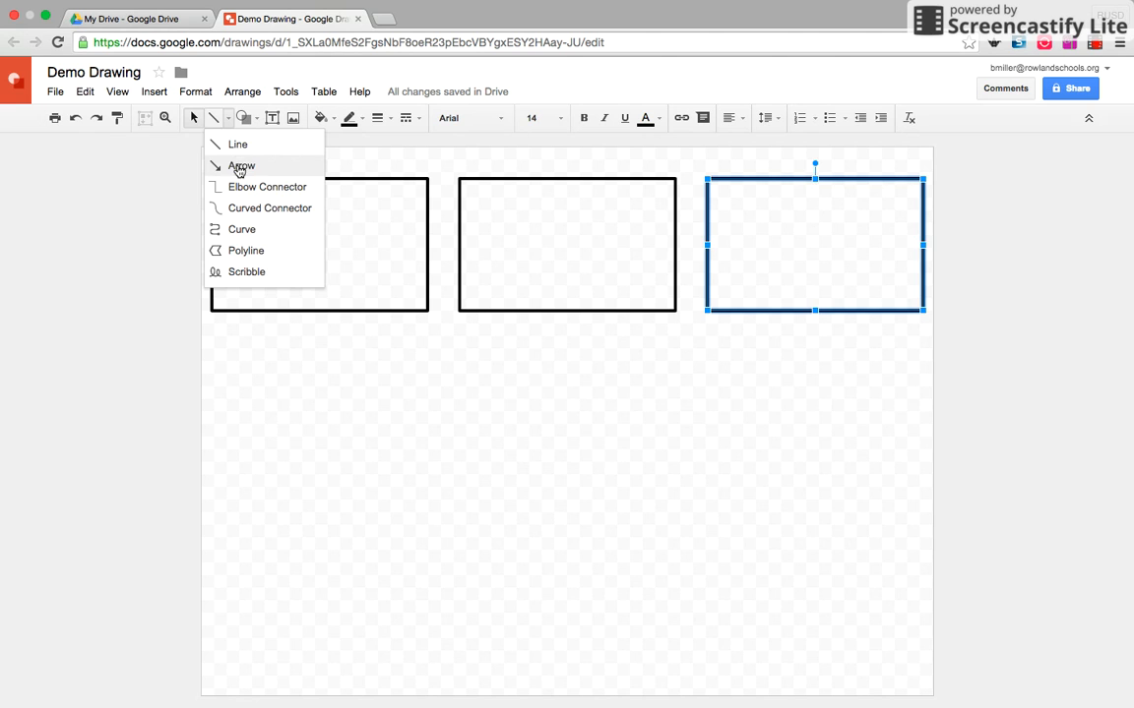
pyautogui.click(240, 166)
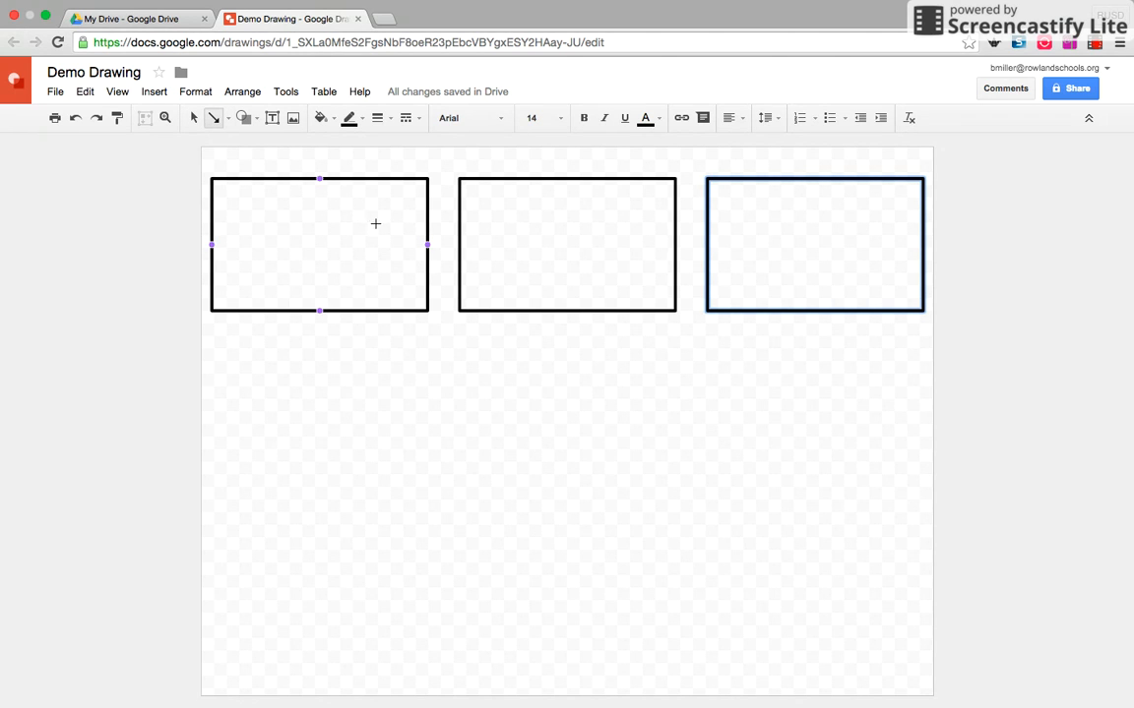
pyautogui.moveTo(433, 244); pyautogui.dragTo(459, 244)
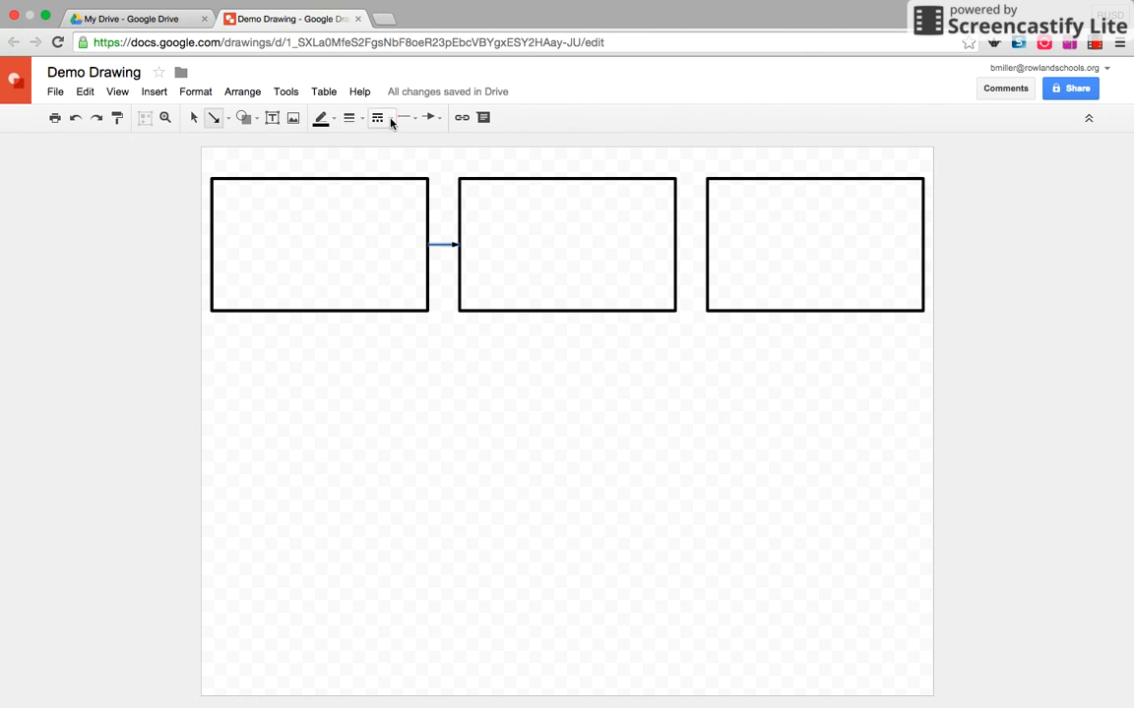
pyautogui.click(334, 119)
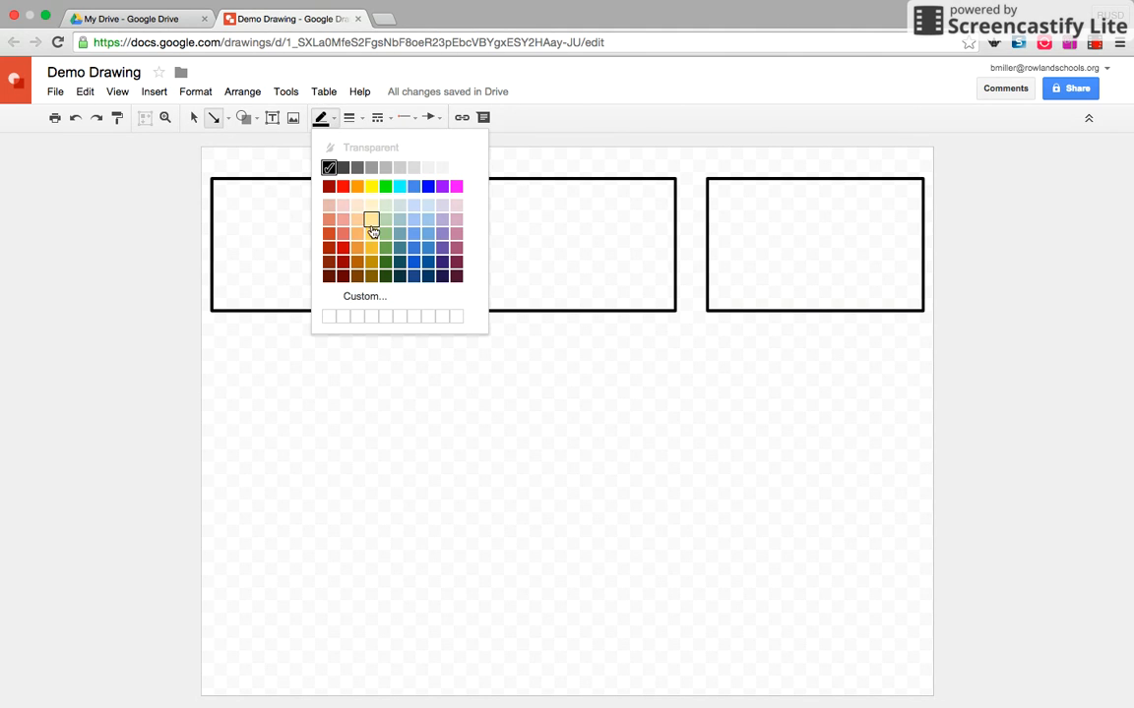
pyautogui.click(399, 186)
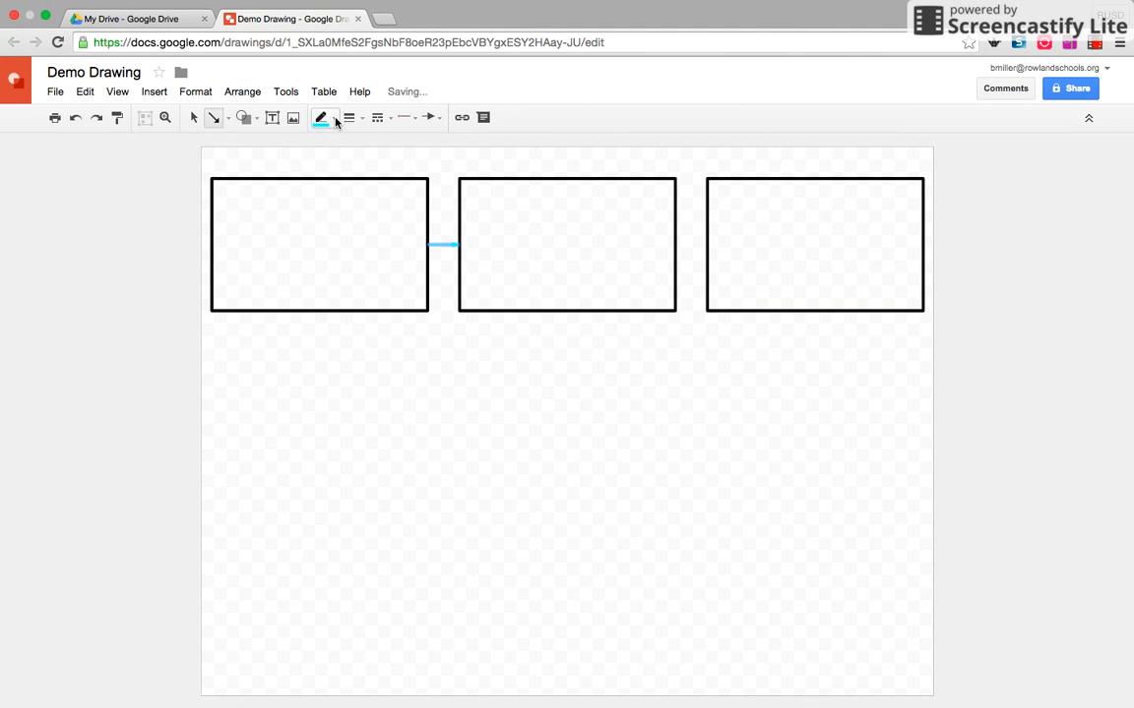
# Step: Increase the line weight of the arrow between the first two rectangles and delete the stray diagonal arrow below them
pyautogui.click(348, 118)
pyautogui.click(378, 187)
pyautogui.click(446, 365)
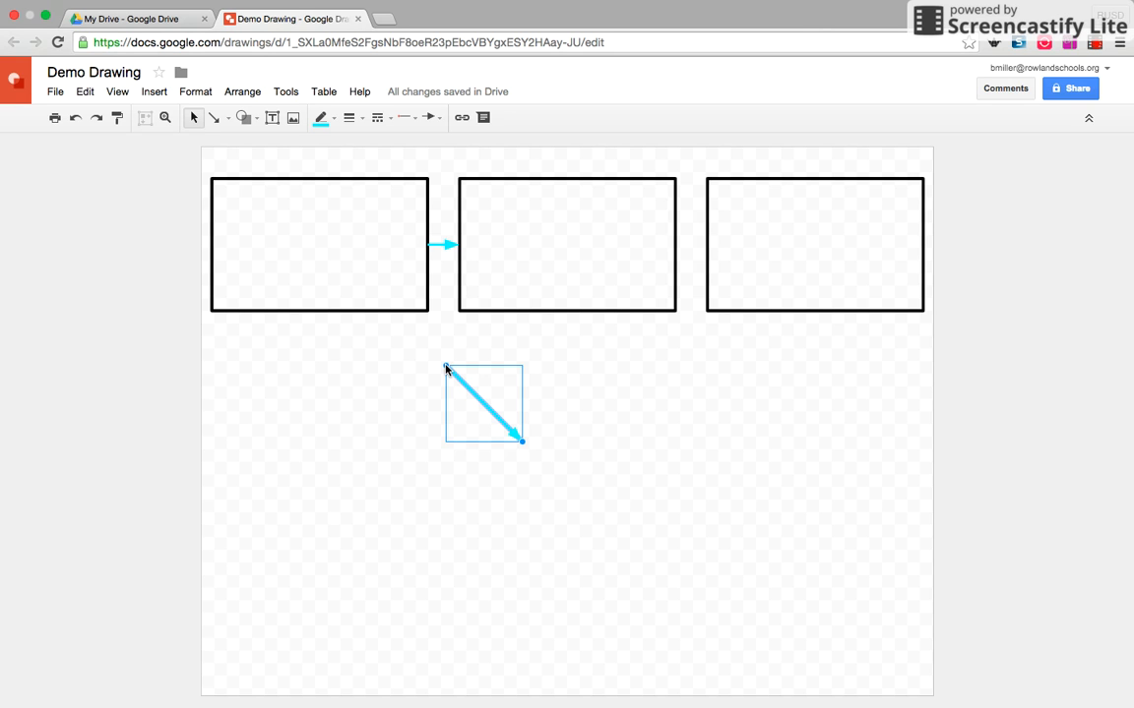
pyautogui.press('Delete')
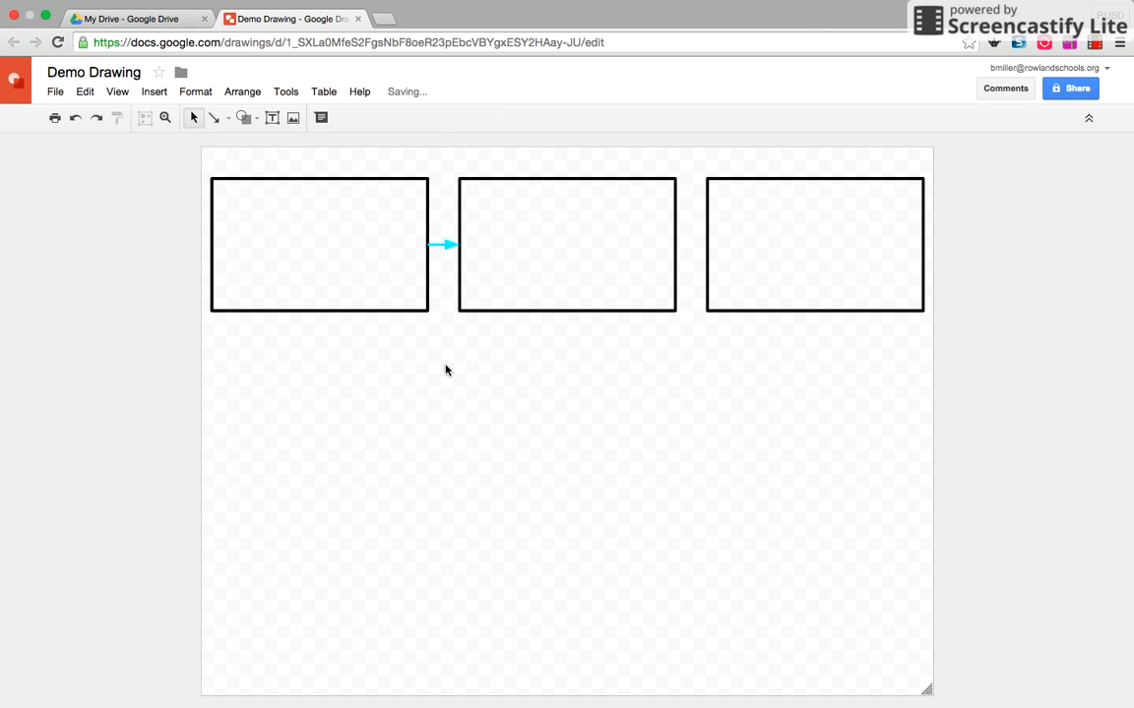
# Step: Draw an arrow from the second rectangle's right edge to the third rectangle's left edge and color it cyan
pyautogui.click(214, 117)
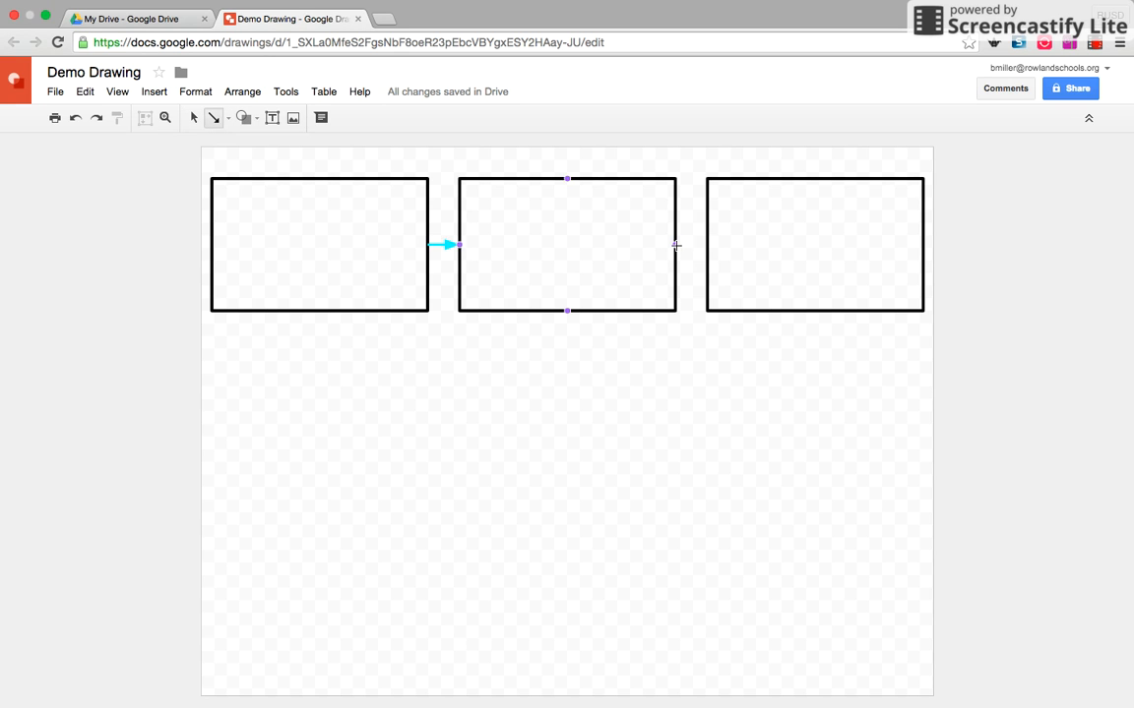
pyautogui.moveTo(675, 244); pyautogui.dragTo(707, 244)
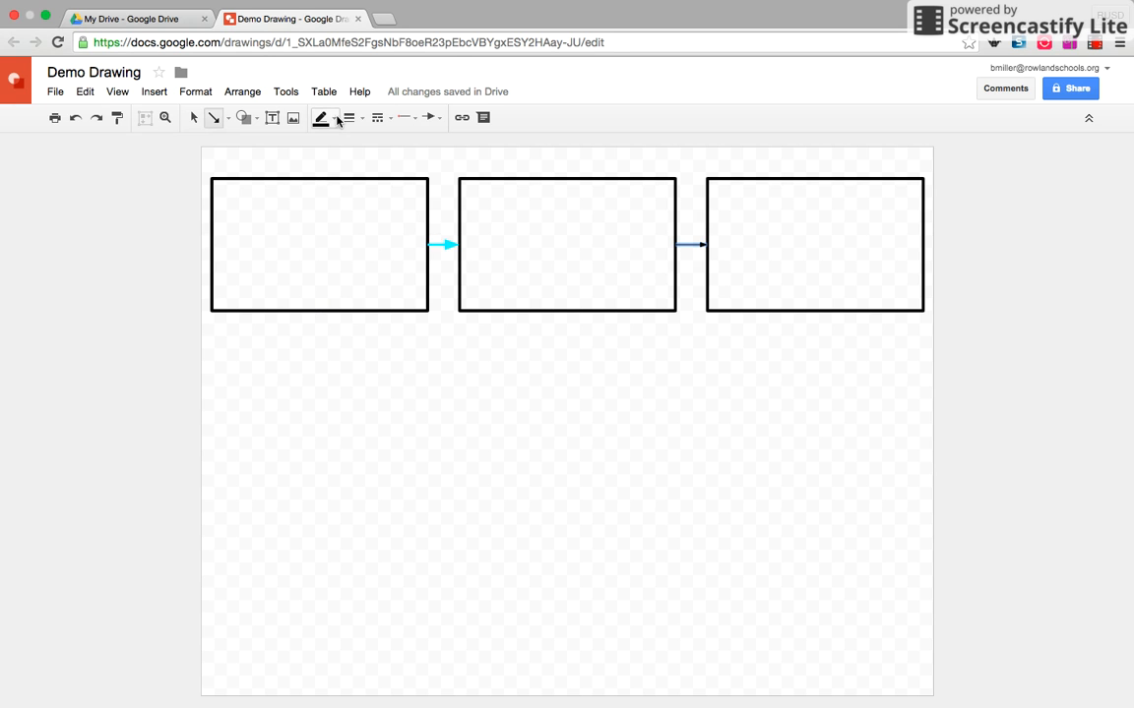
pyautogui.click(336, 119)
pyautogui.click(400, 186)
# Step: Thicken the arrow between the second and third rectangles to match the first arrow, and deselect it
pyautogui.click(350, 119)
pyautogui.click(371, 187)
pyautogui.click(193, 117)
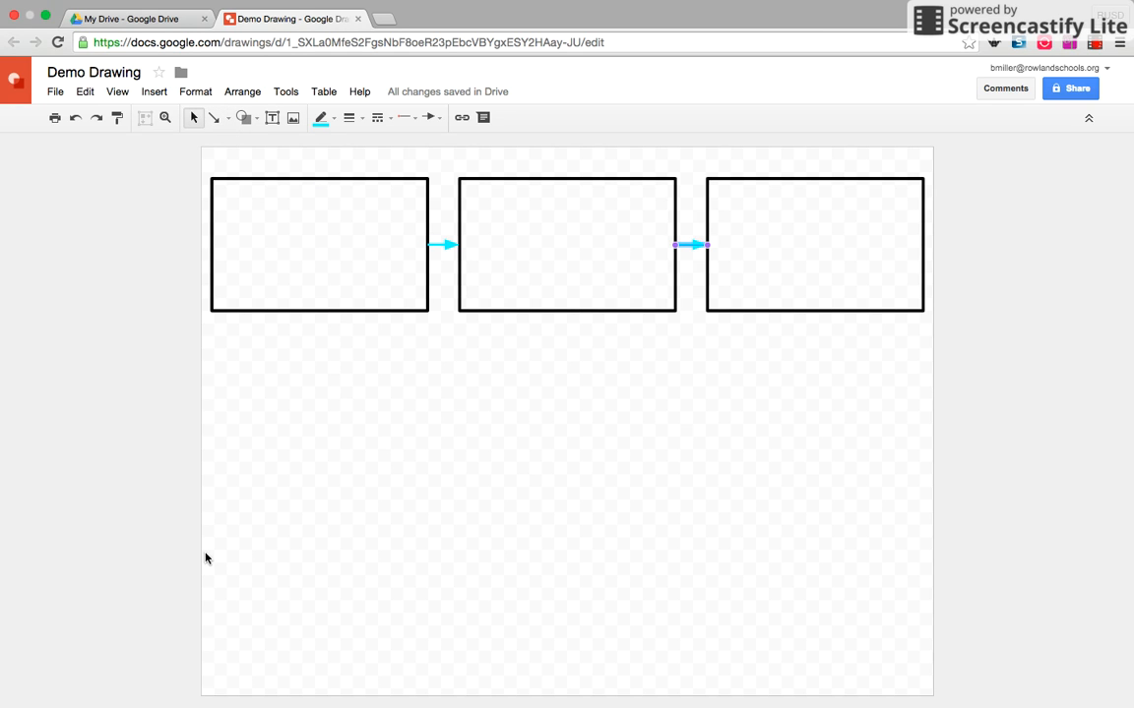
pyautogui.click(336, 507)
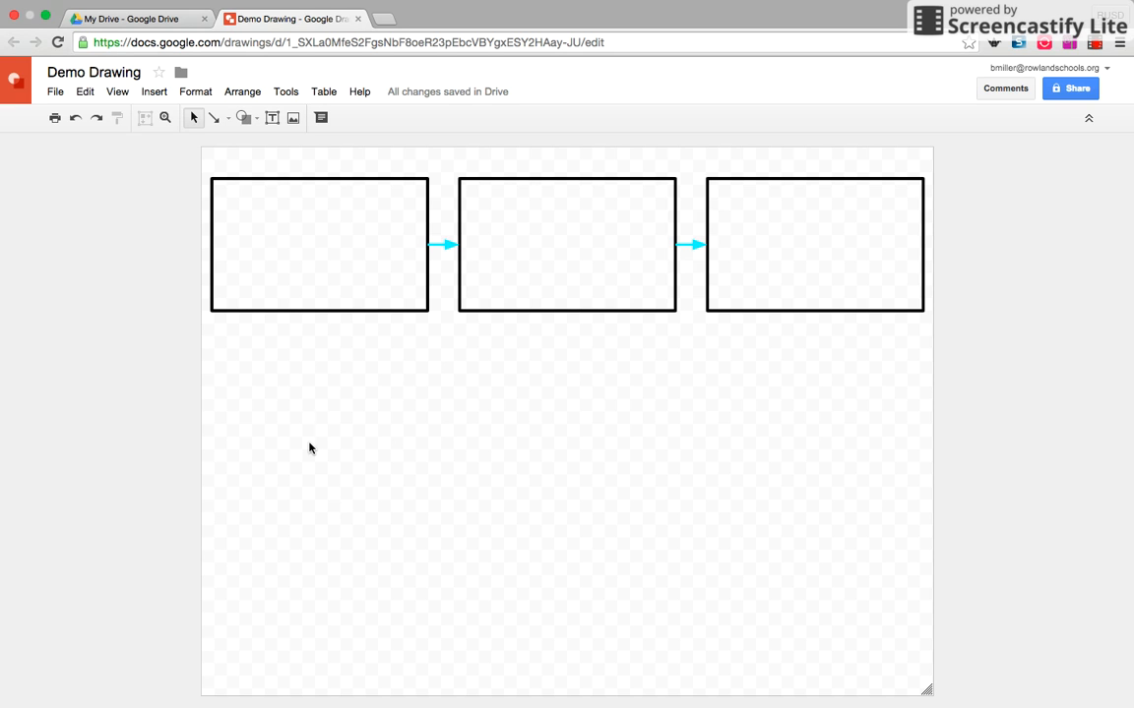
# Step: Add a text box reading "The beginning" inside the first rectangle and place copies of it in the second and third rectangles
pyautogui.click(273, 118)
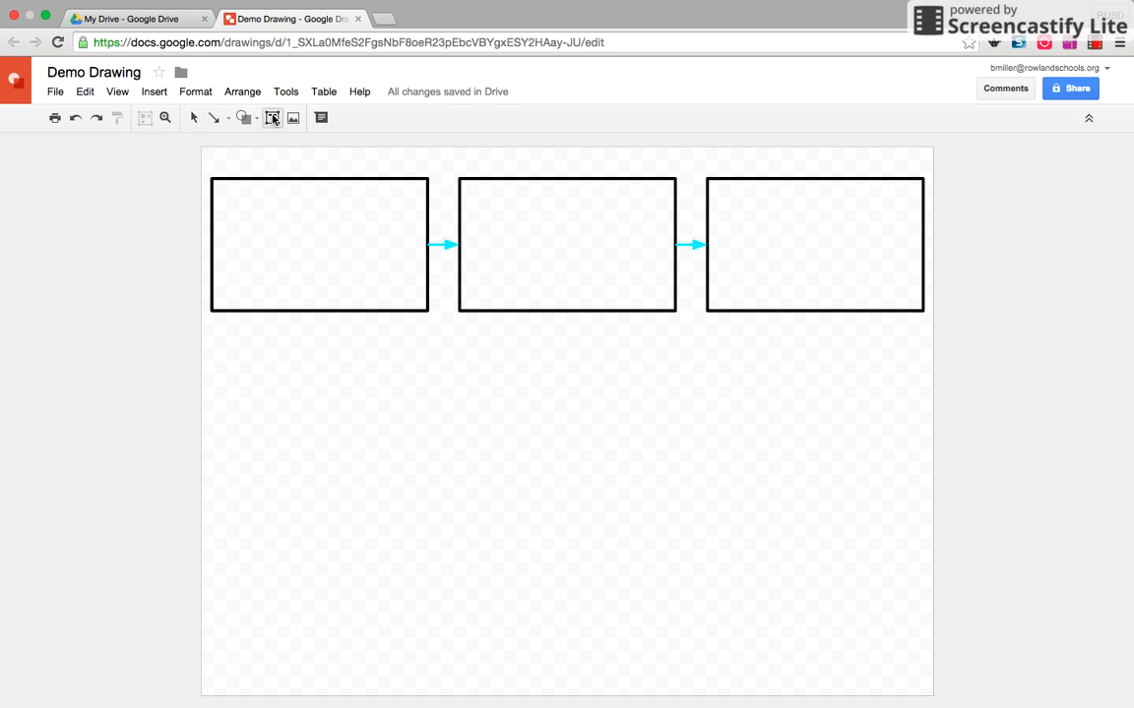
pyautogui.moveTo(222, 194); pyautogui.dragTo(414, 287)
pyautogui.write('The')
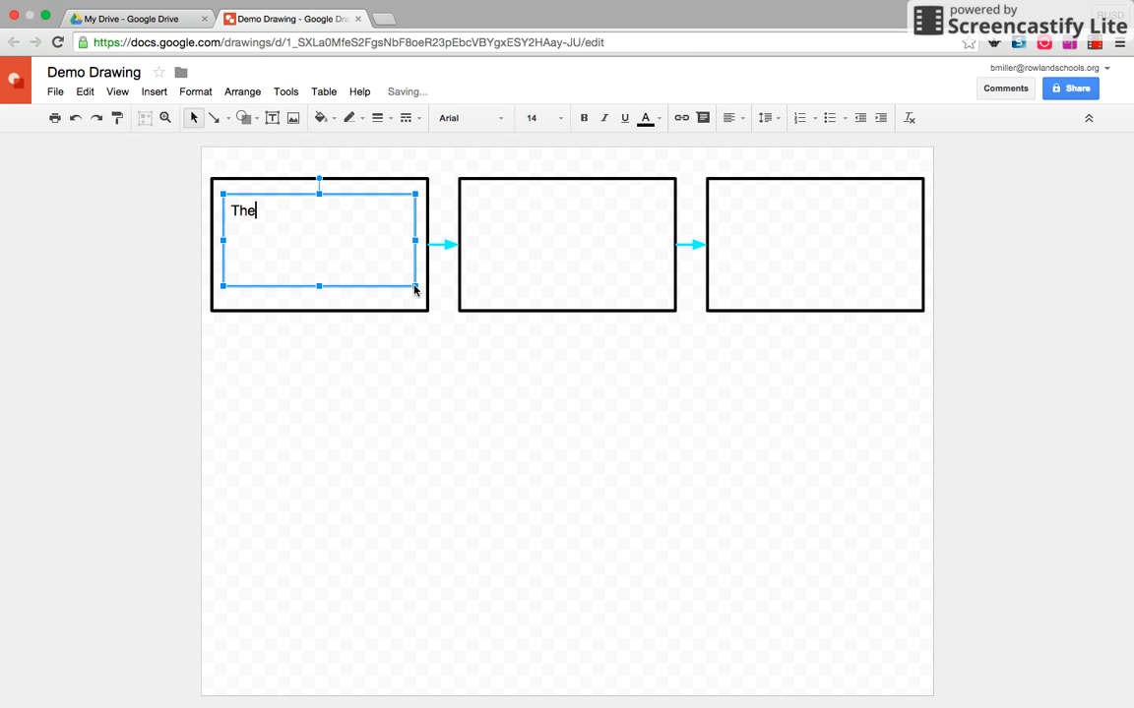
pyautogui.write(' beginning')
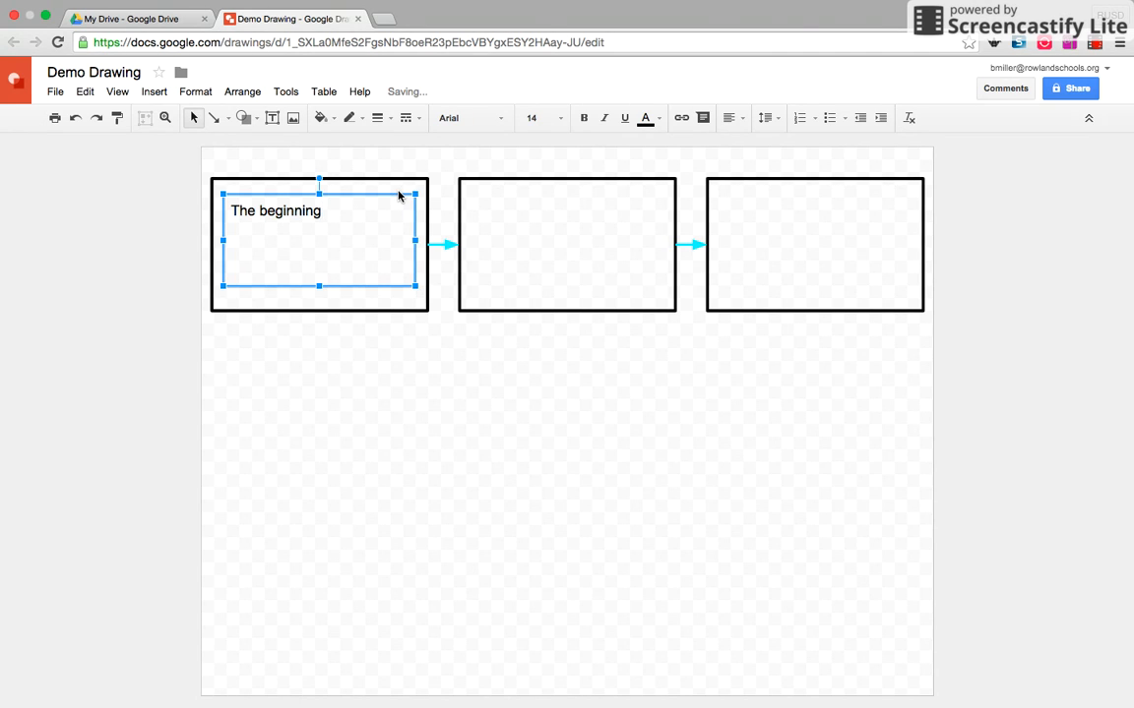
pyautogui.moveTo(398, 195); pyautogui.dragTo(848, 202)
# Step: Change the text in the second rectangle to "The middle" and the text in the third rectangle to "The end"
pyautogui.click(529, 210)
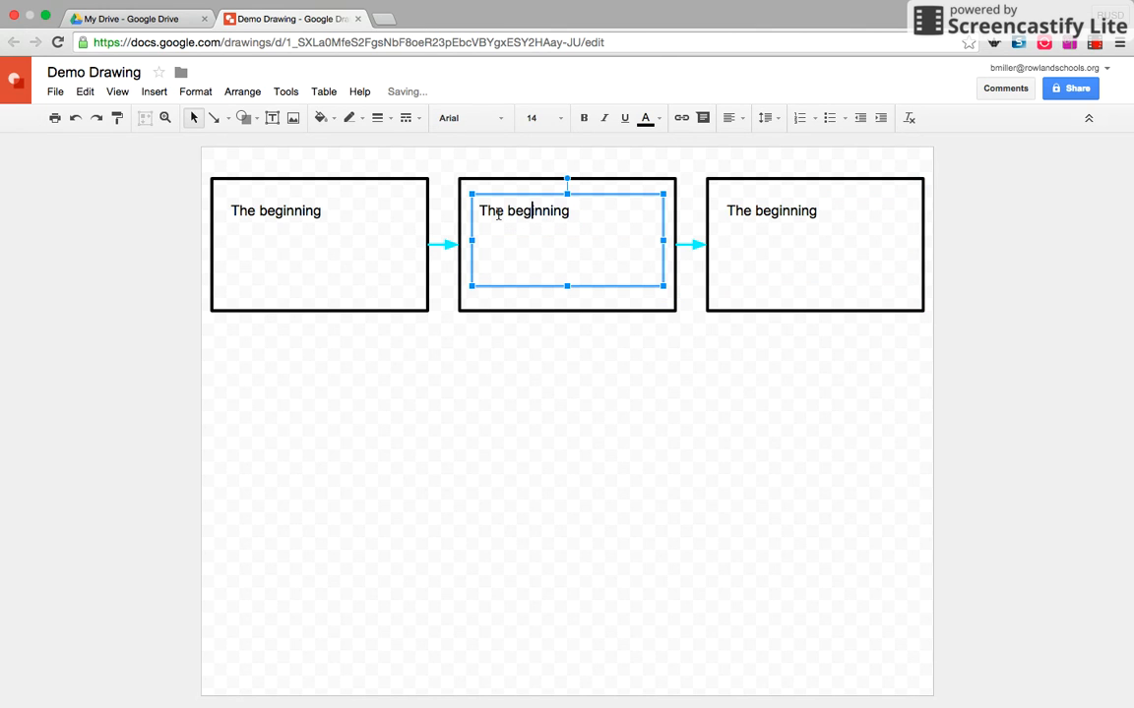
pyautogui.moveTo(507, 211); pyautogui.dragTo(571, 212)
pyautogui.write('middle')
pyautogui.moveTo(754, 211); pyautogui.dragTo(817, 211)
pyautogui.write('endi')
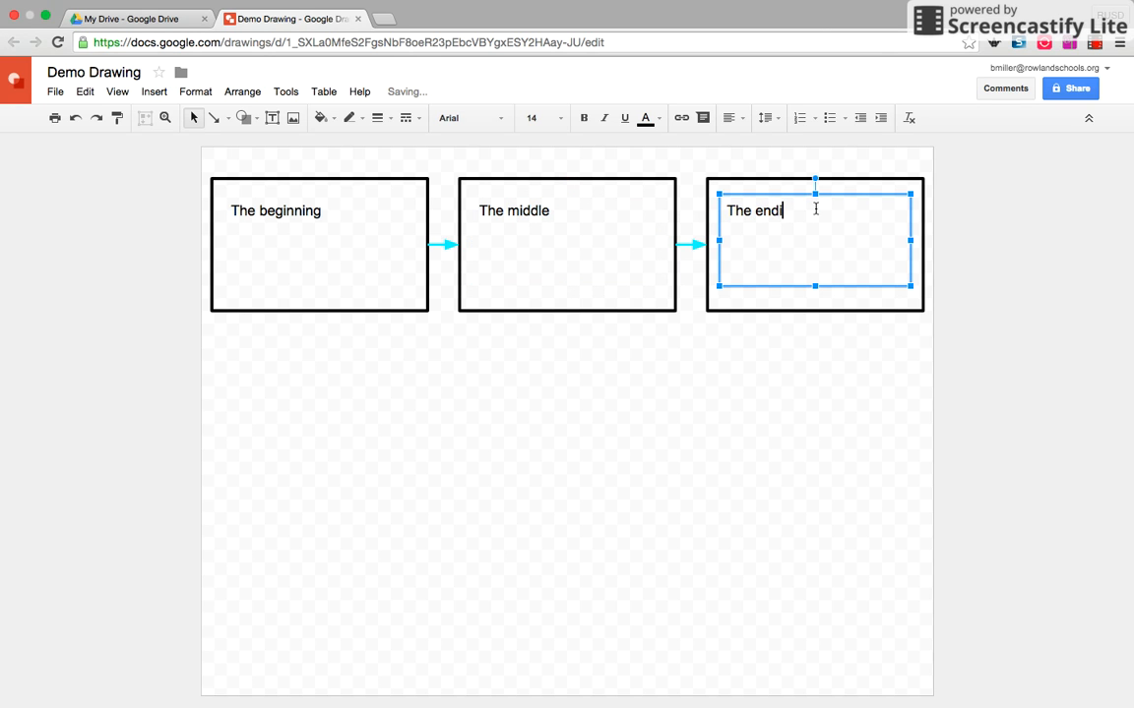
pyautogui.press('BackSpace')
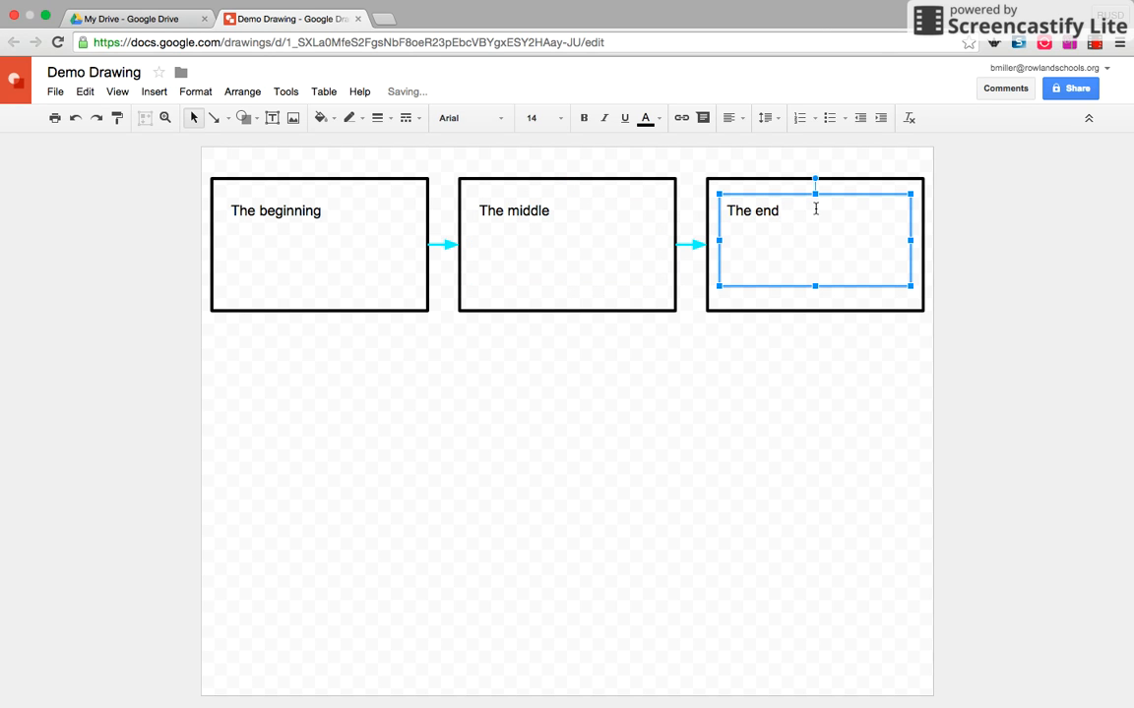